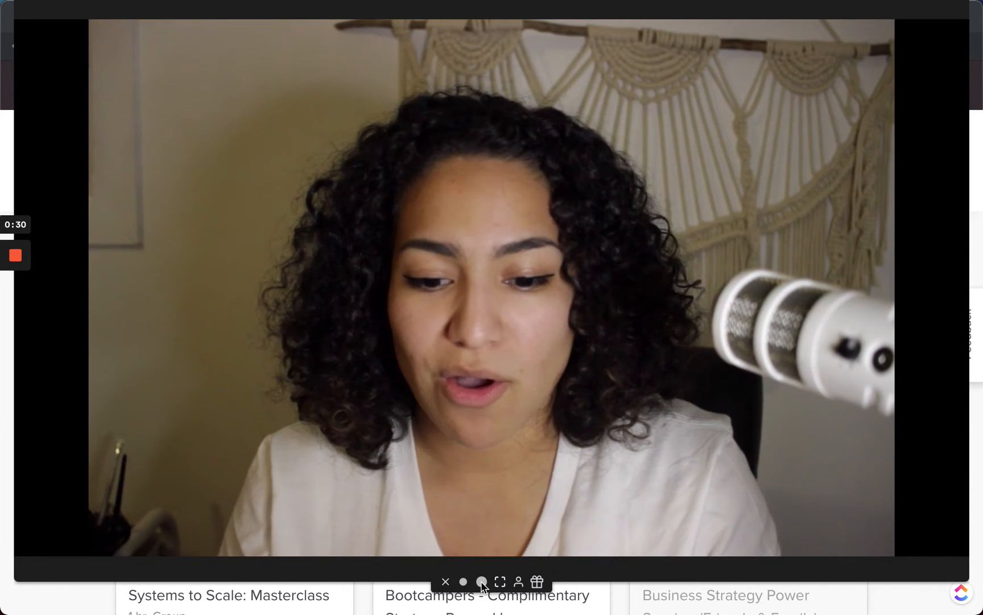
{"action": "left_click", "coordinate": [463, 582]}
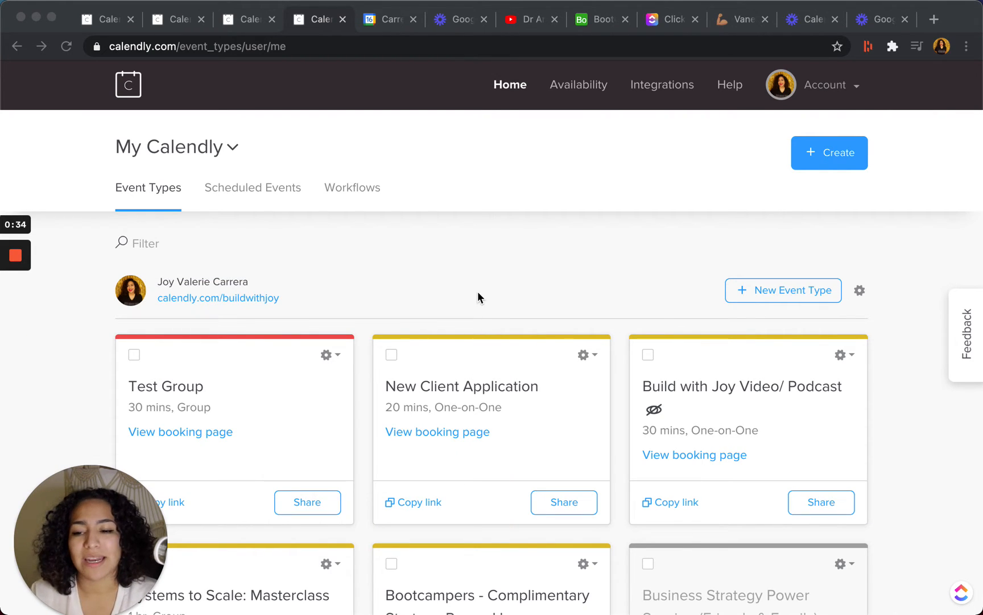
{"action": "left_click", "coordinate": [633, 188]}
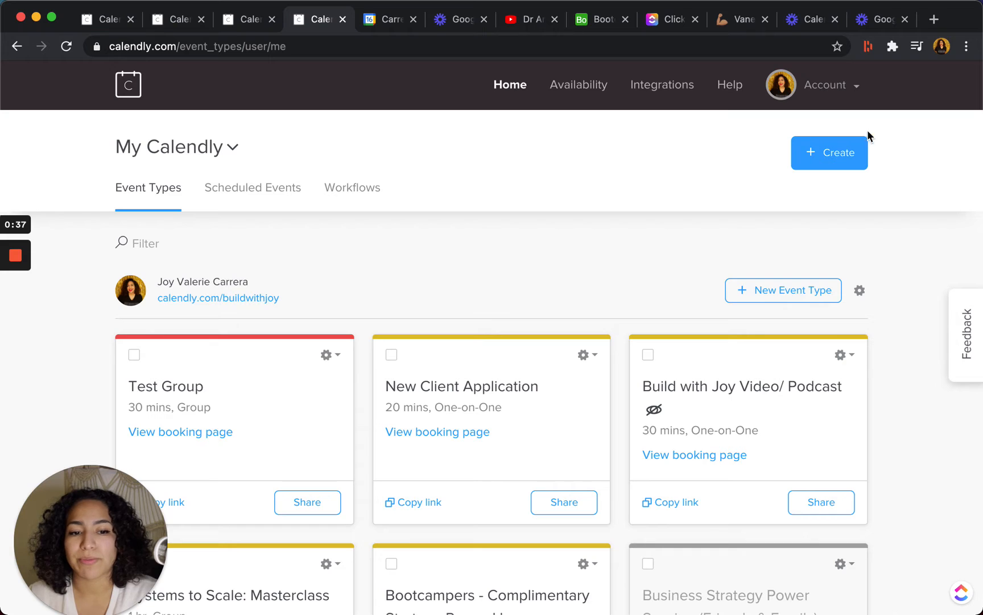
Start a new one-on-one event type and name it "Test Event".
{"action": "left_click", "coordinate": [771, 302]}
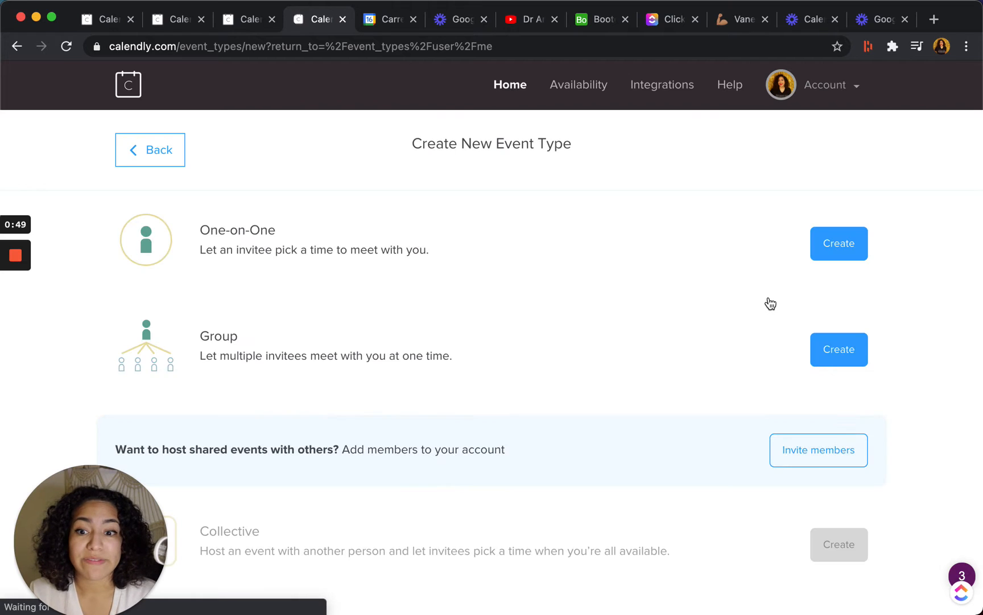
{"action": "scroll", "coordinate": [741, 357], "scroll_direction": "down", "scroll_amount": 2}
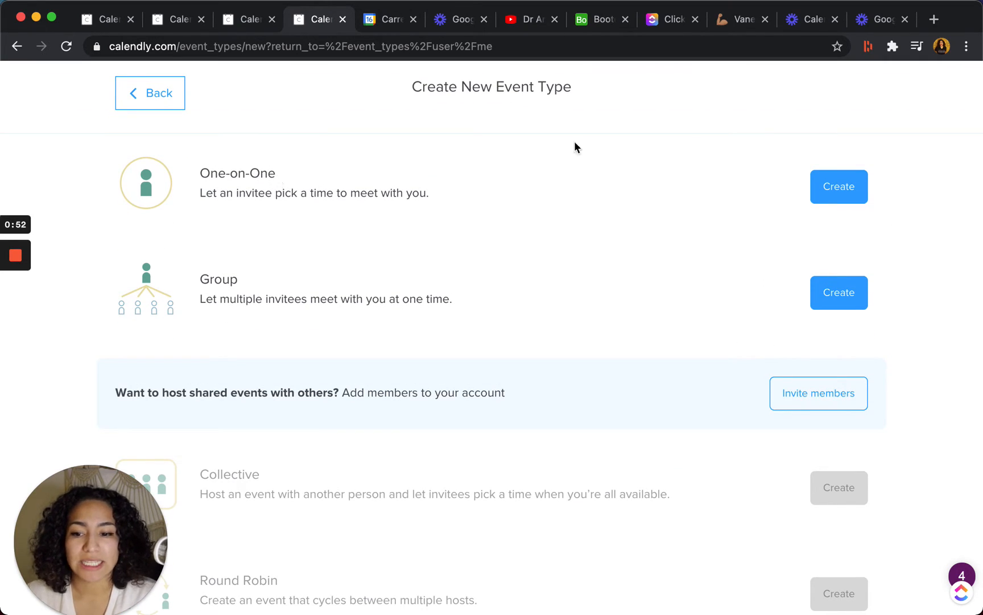
{"action": "left_click", "coordinate": [831, 187]}
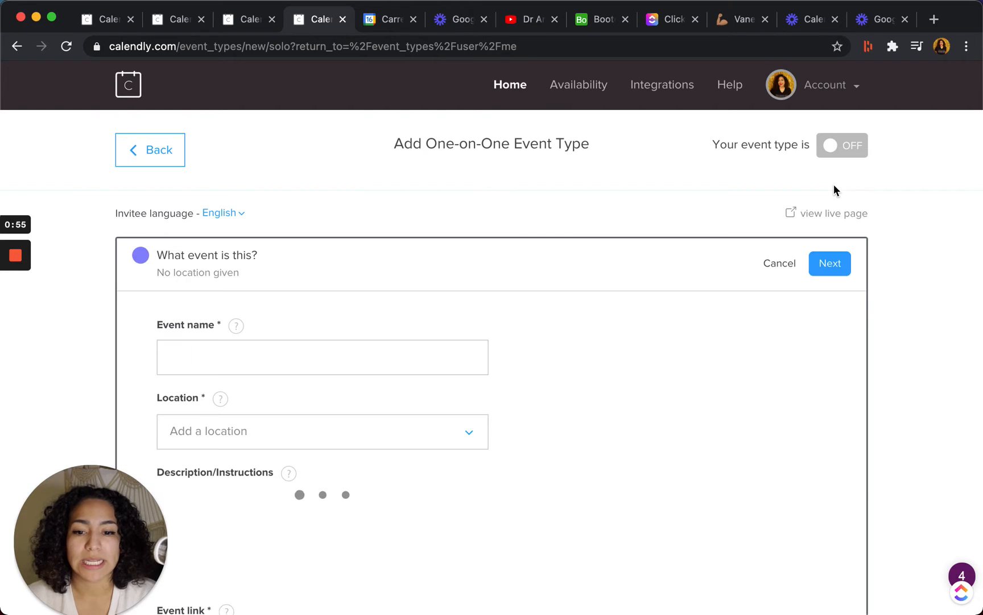
{"action": "left_click", "coordinate": [217, 359]}
{"action": "type", "text": "Te"}
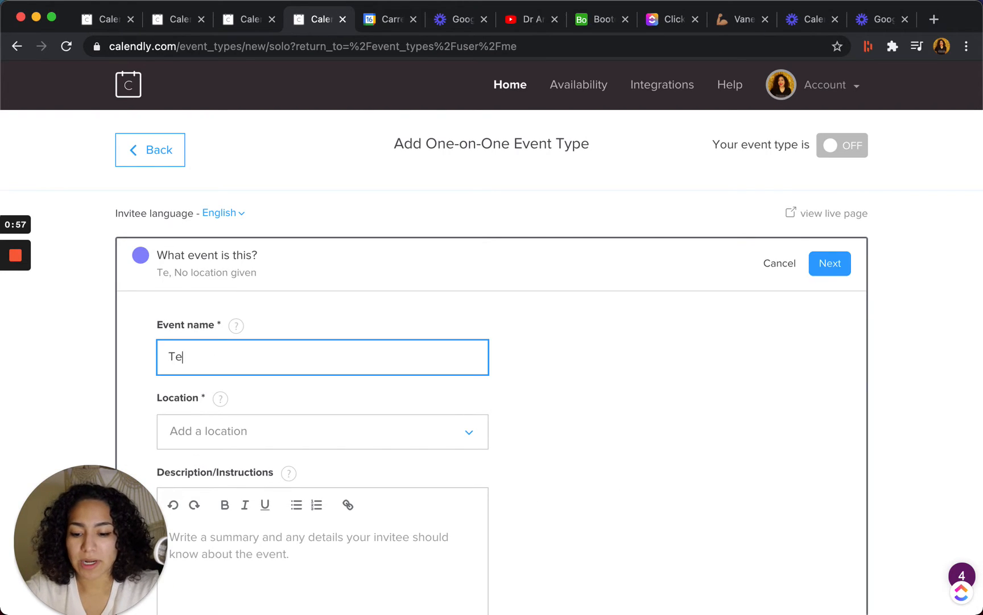
{"action": "type", "text": "st Event"}
Set Zoom as the location of the event after checking the available location choices.
{"action": "scroll", "coordinate": [273, 355], "scroll_direction": "down", "scroll_amount": 4}
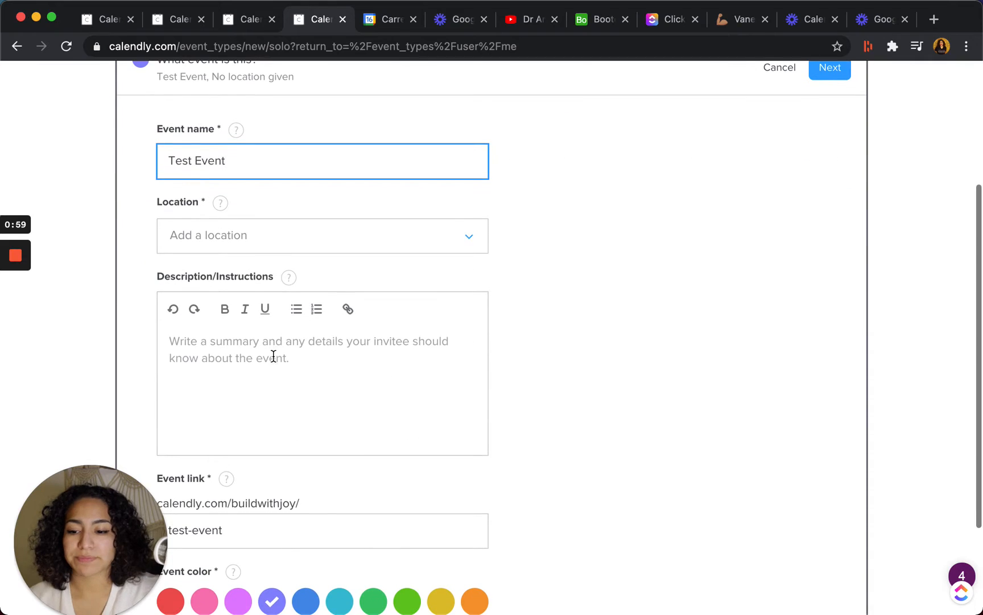
{"action": "left_click", "coordinate": [387, 253]}
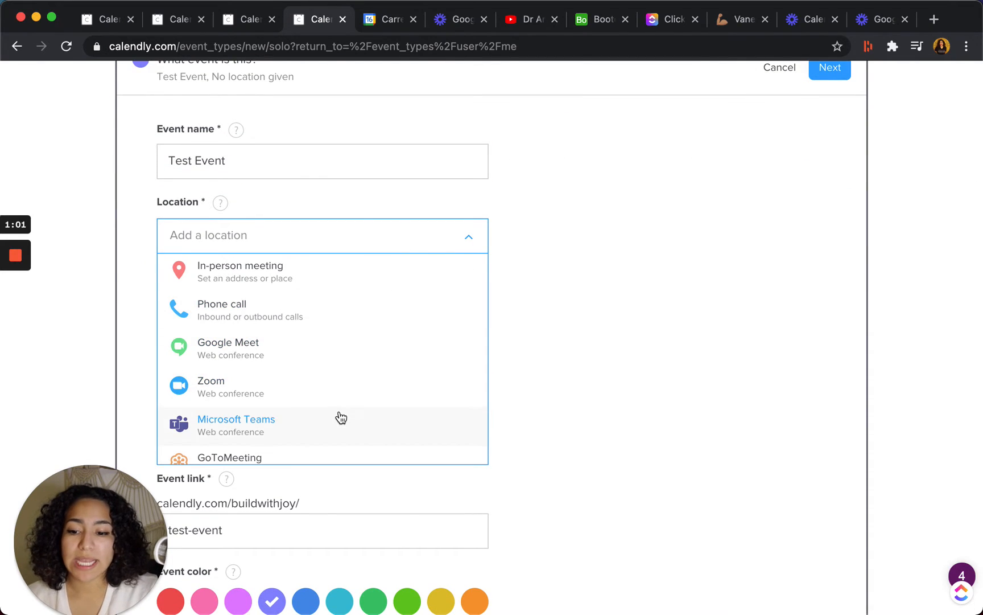
{"action": "scroll", "coordinate": [339, 416], "scroll_direction": "down", "scroll_amount": 2}
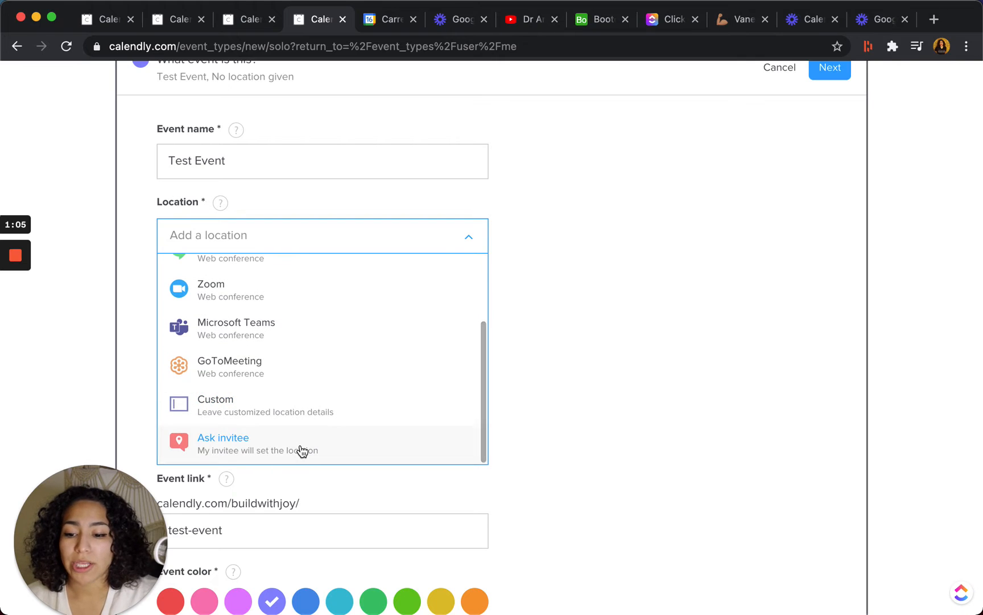
{"action": "scroll", "coordinate": [336, 364], "scroll_direction": "up", "scroll_amount": 1}
{"action": "left_click", "coordinate": [307, 313]}
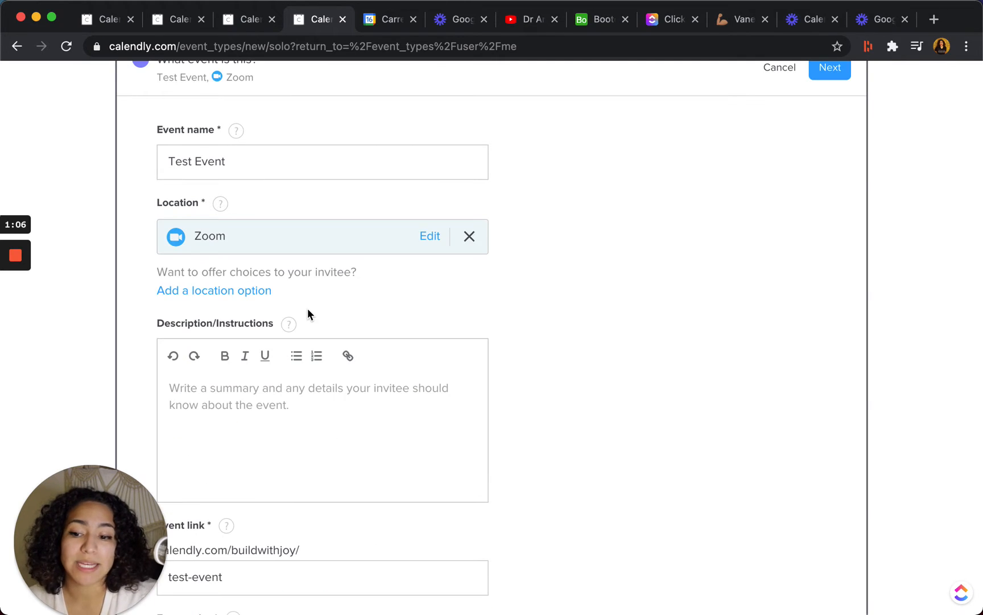
Add a phone call as a second location option, with the host calling the invitee.
{"action": "left_click", "coordinate": [253, 292]}
{"action": "left_click", "coordinate": [253, 292]}
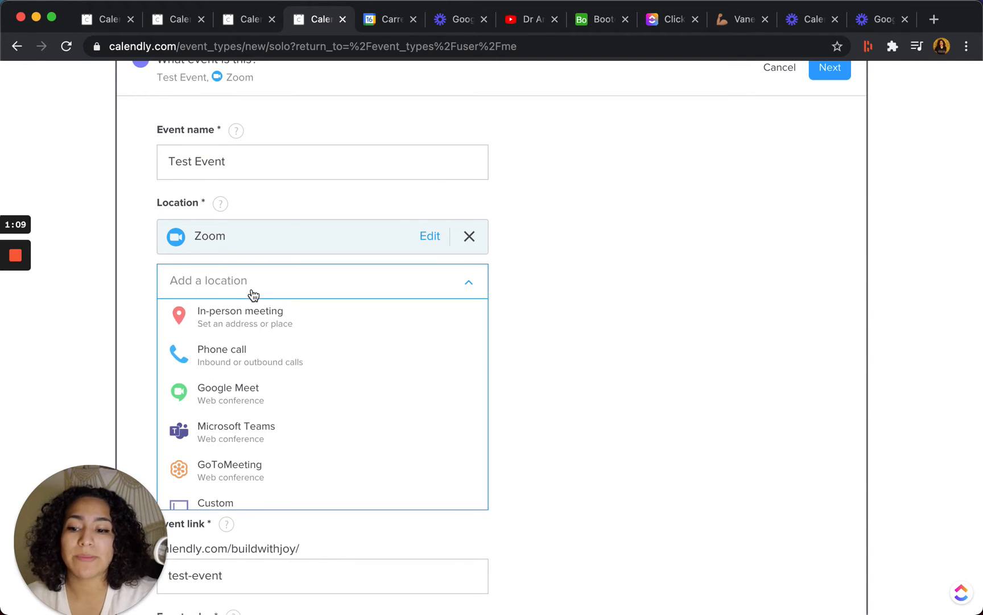
{"action": "left_click", "coordinate": [269, 364]}
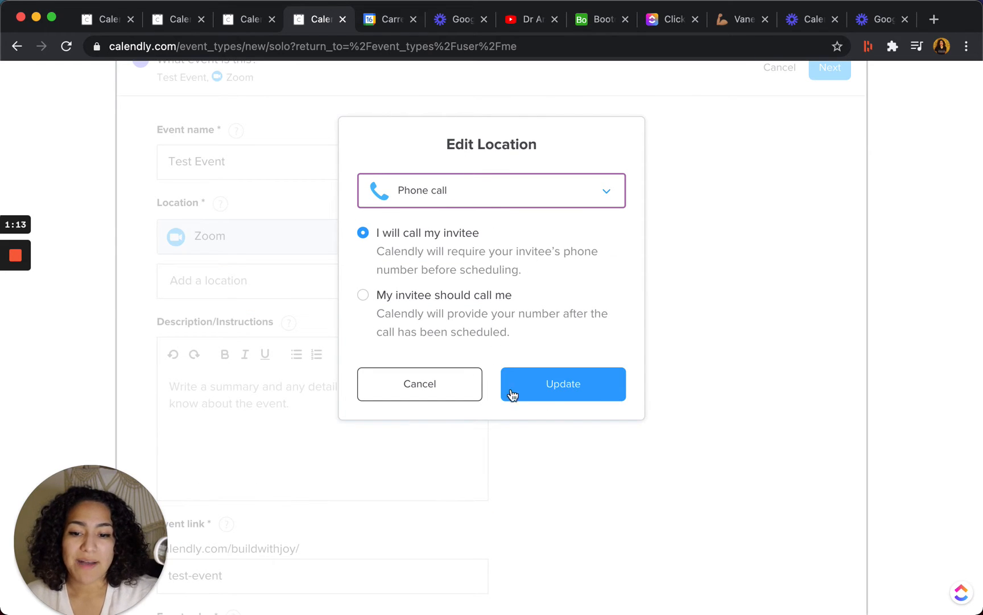
{"action": "left_click", "coordinate": [551, 380]}
Write the event description on two lines: "3 WHAT" and "3 WHAT THEY CAN EXPECT".
{"action": "scroll", "coordinate": [518, 349], "scroll_direction": "down", "scroll_amount": 3}
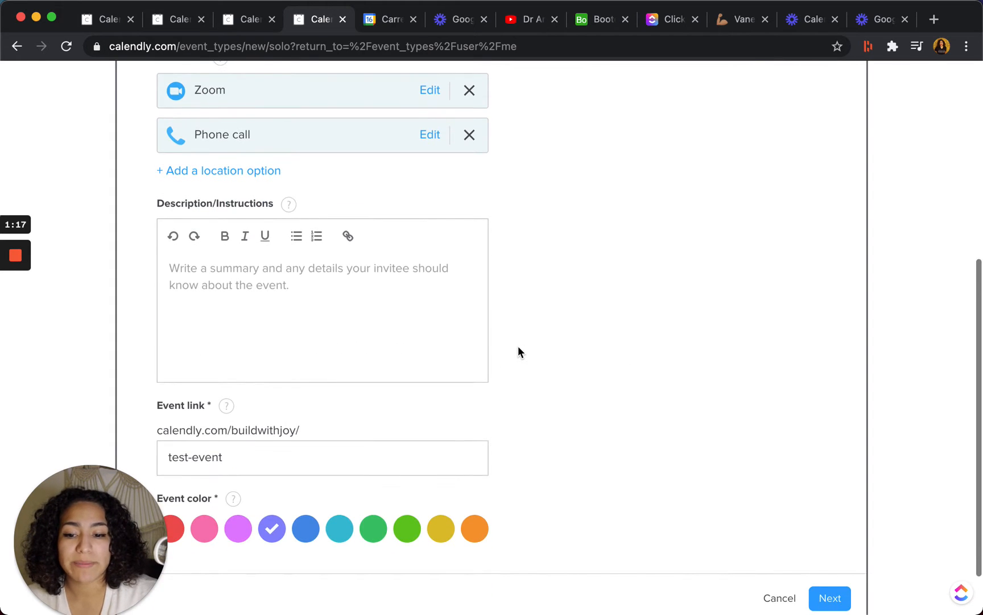
{"action": "left_click", "coordinate": [340, 265]}
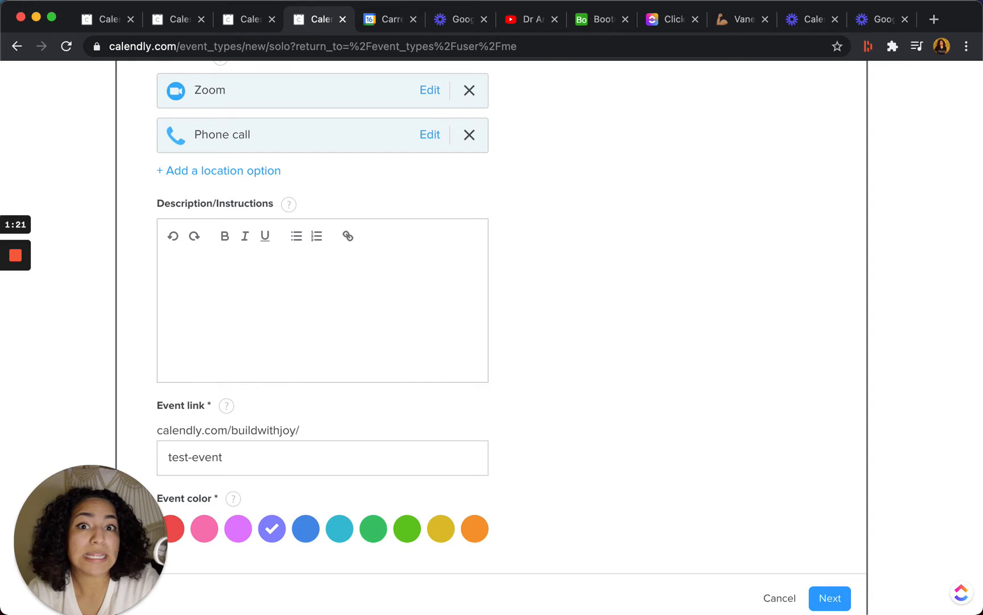
{"action": "type", "text": "3 "}
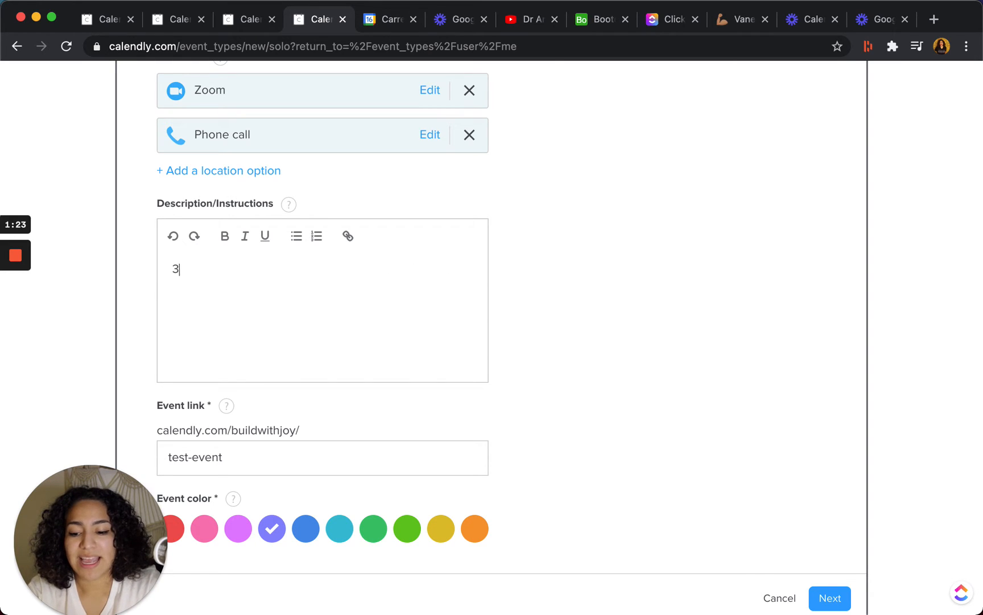
{"action": "type", "text": "WHAT "}
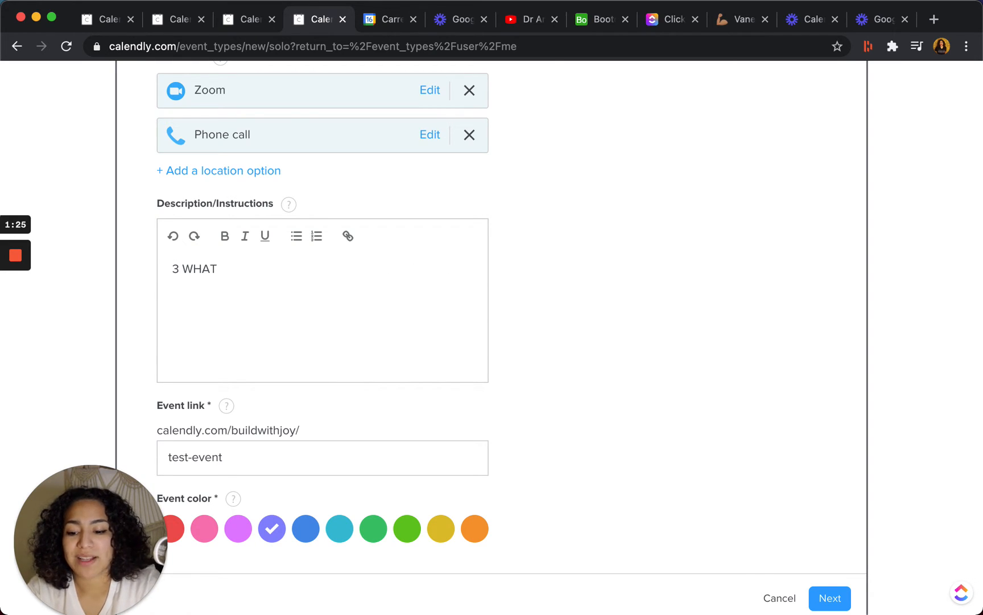
{"action": "type", "text": "3 W"}
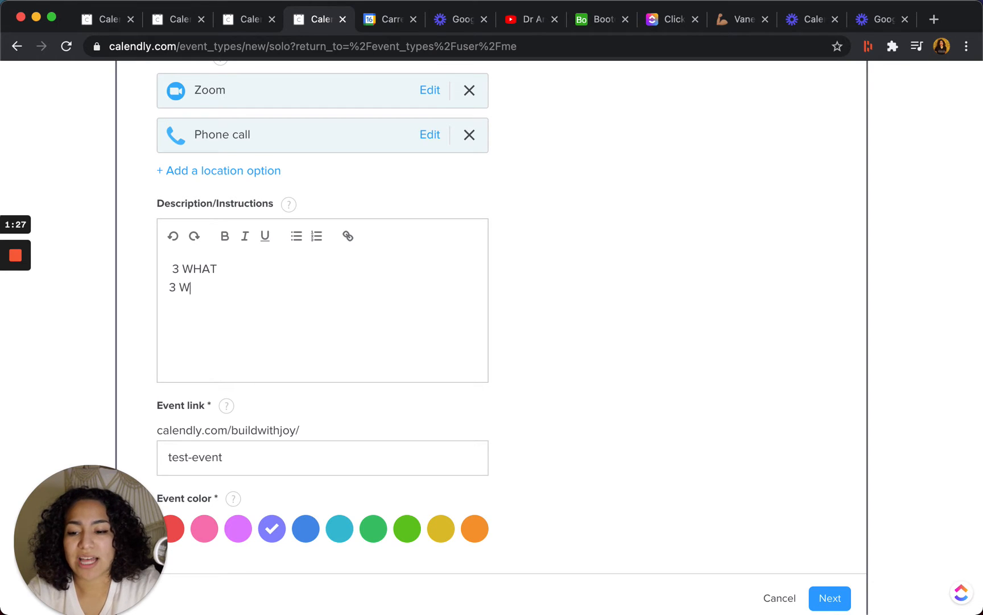
{"action": "type", "text": "HAT THEY CAN EXPECT"}
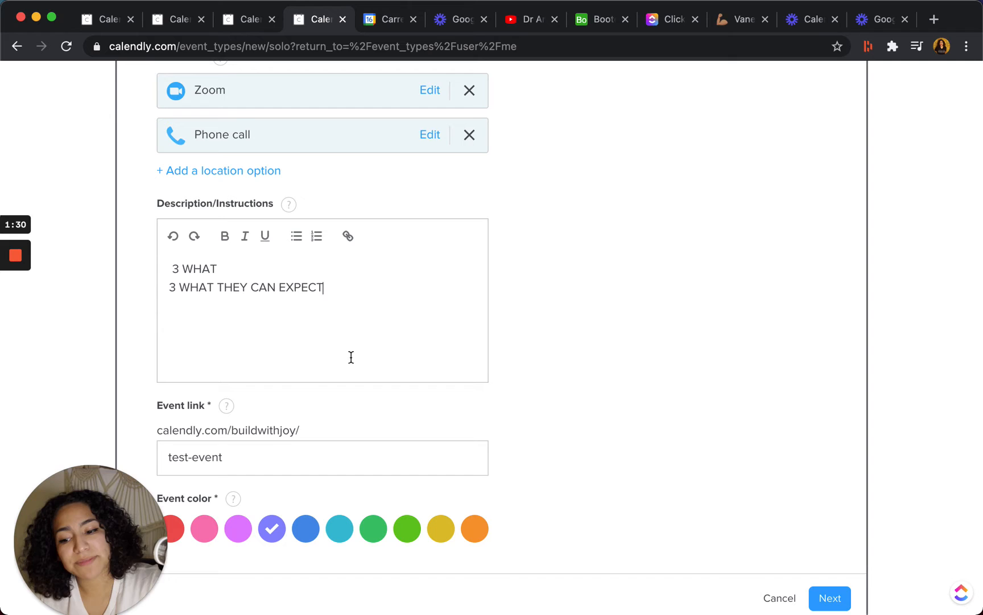
Change the ending of the event link to "testing", make the event color turquoise, and continue to the scheduling settings.
{"action": "left_click", "coordinate": [283, 458]}
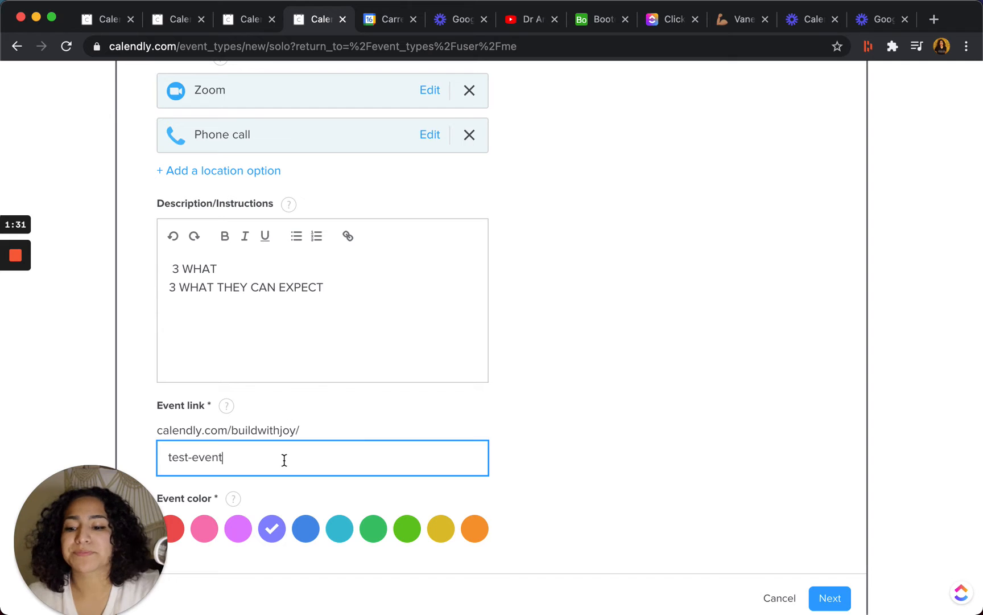
{"action": "scroll", "coordinate": [284, 459], "scroll_direction": "down", "scroll_amount": 2}
{"action": "left_click_drag", "start_coordinate": [244, 393], "coordinate": [134, 387]}
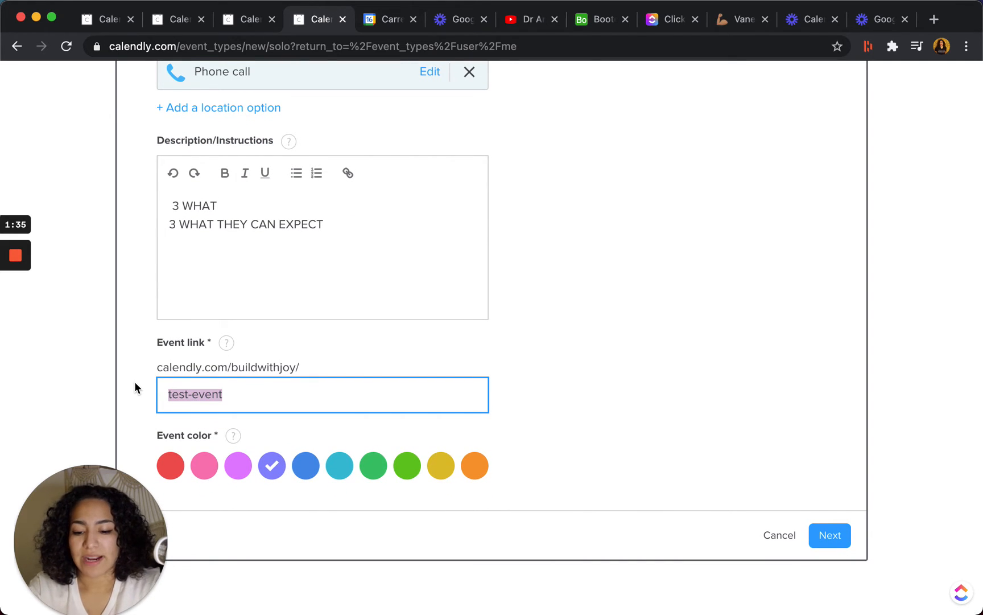
{"action": "type", "text": "testing"}
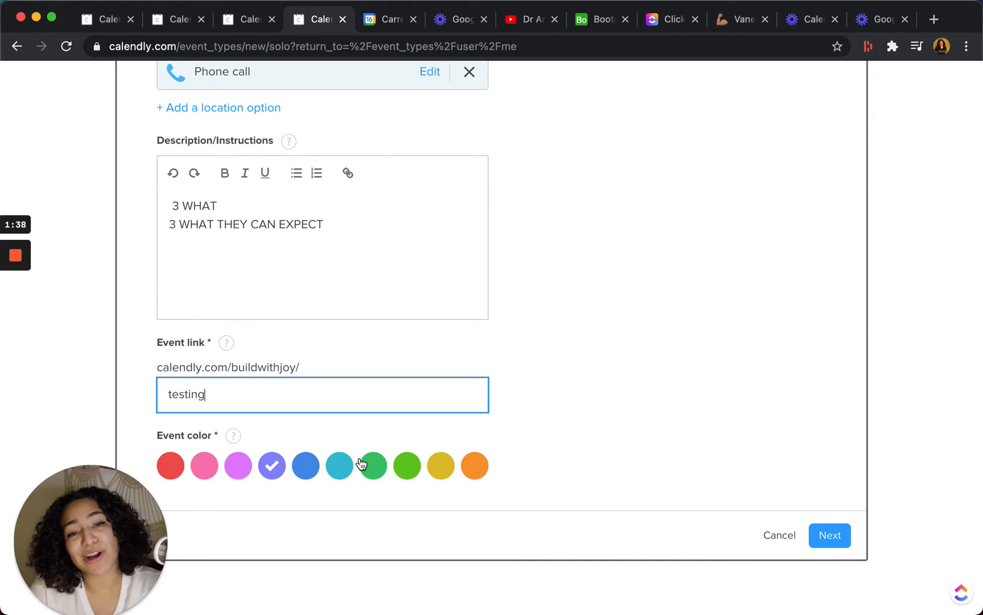
{"action": "left_click", "coordinate": [340, 467]}
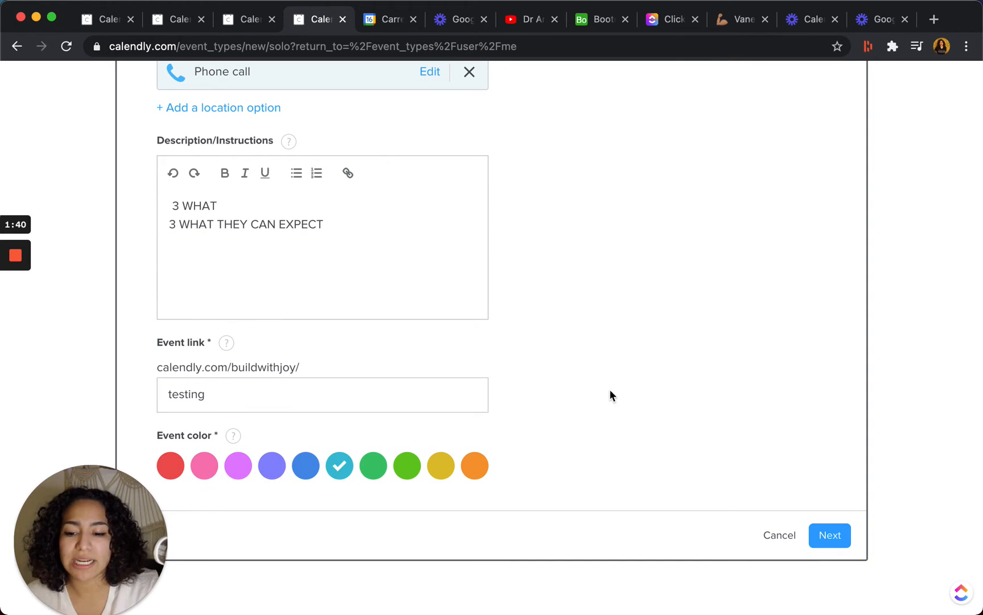
{"action": "left_click", "coordinate": [837, 545]}
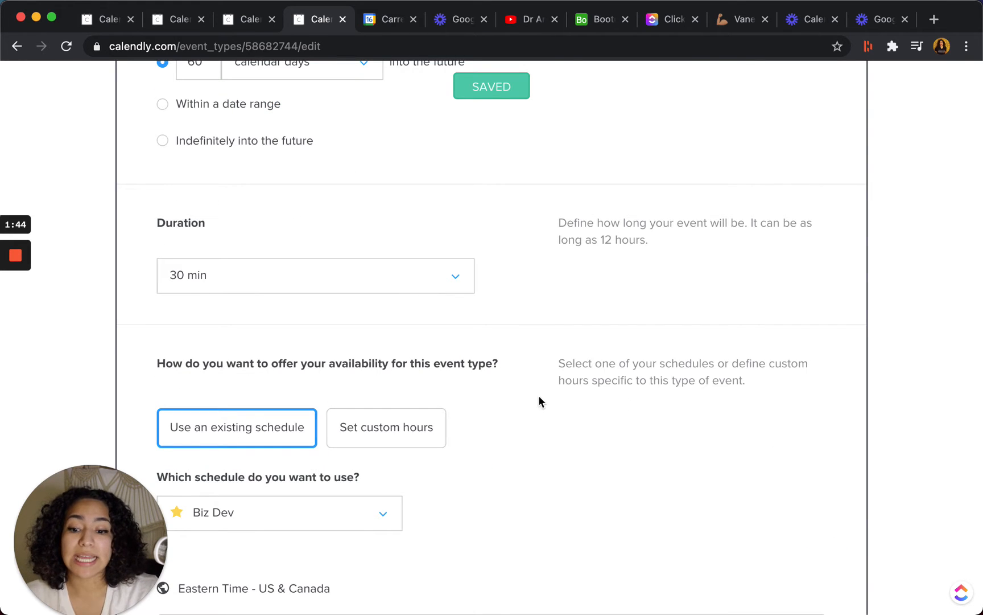
Look at the custom hours option for the event's availability and return to using the existing schedule.
{"action": "scroll", "coordinate": [538, 398], "scroll_direction": "down", "scroll_amount": 5}
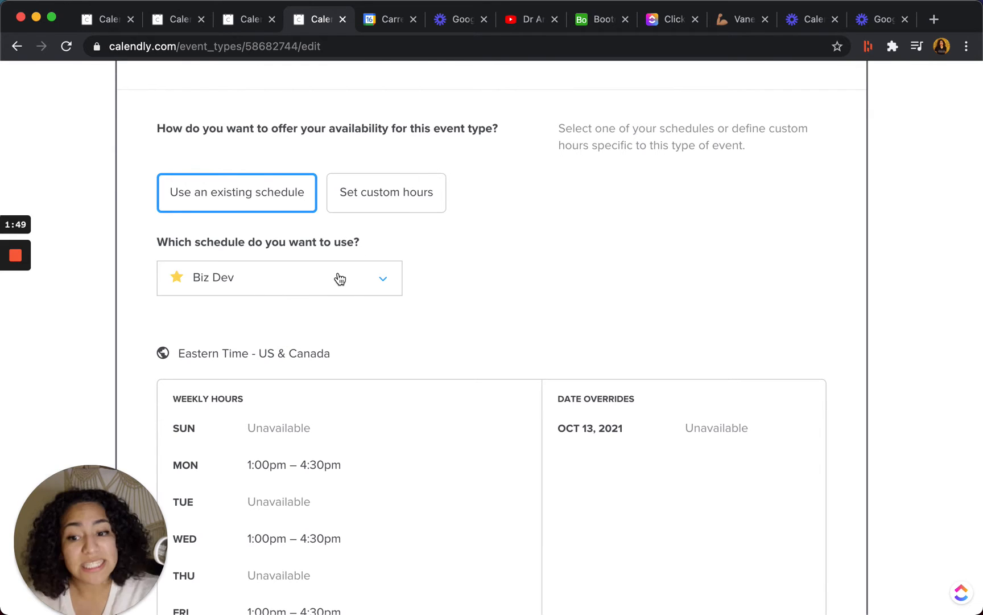
{"action": "scroll", "coordinate": [342, 287], "scroll_direction": "down", "scroll_amount": 2}
{"action": "left_click", "coordinate": [401, 105]}
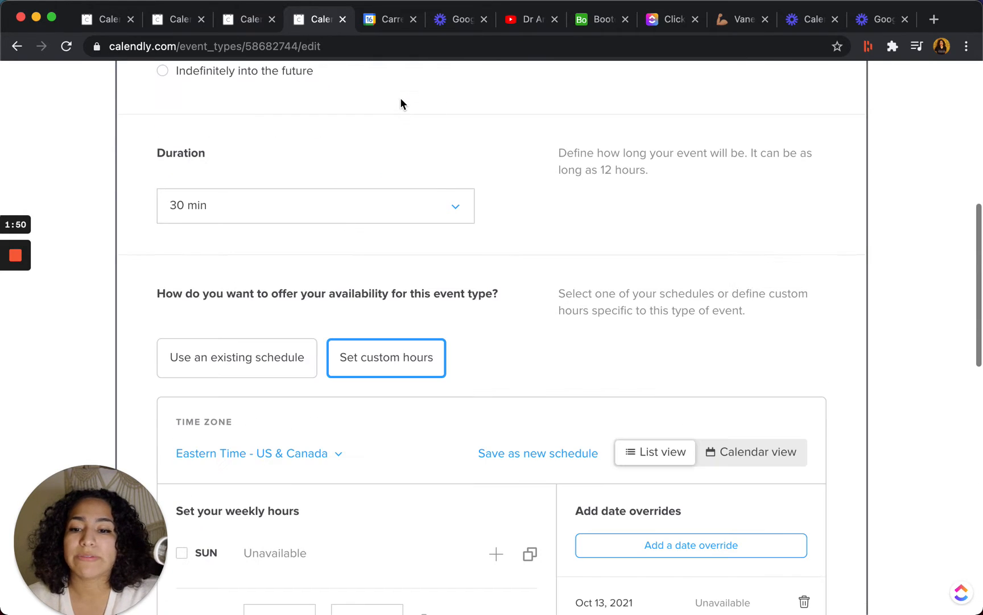
{"action": "left_click", "coordinate": [261, 369]}
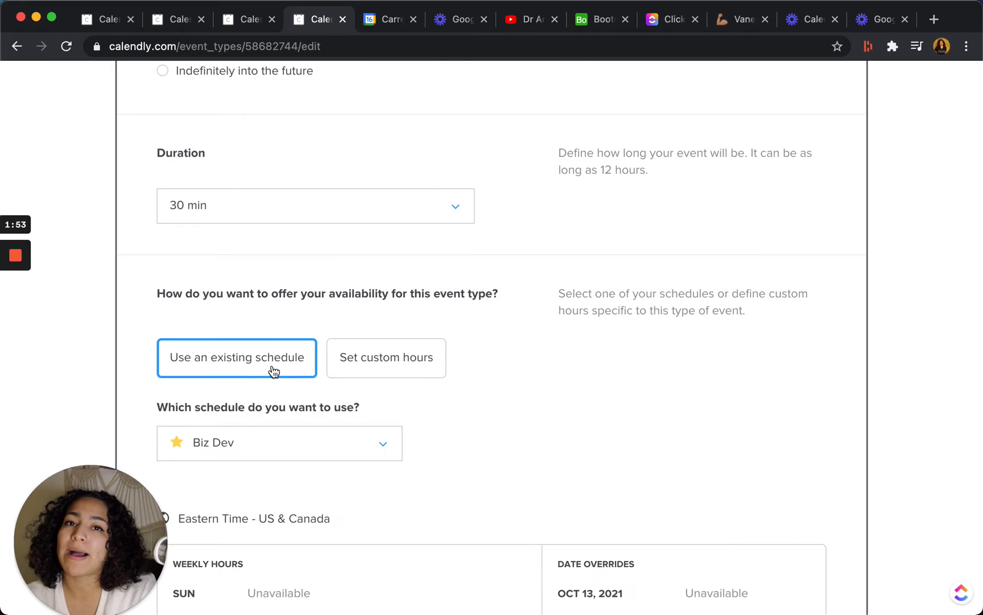
Add a 15 min buffer before and a 15 min buffer after the event.
{"action": "scroll", "coordinate": [287, 395], "scroll_direction": "down", "scroll_amount": 3}
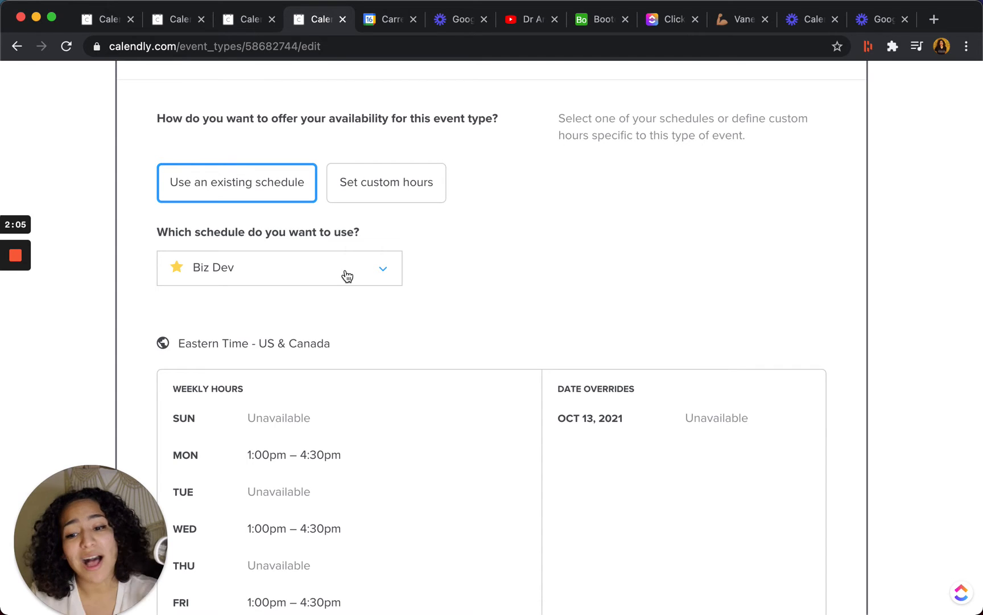
{"action": "scroll", "coordinate": [347, 276], "scroll_direction": "down", "scroll_amount": 5}
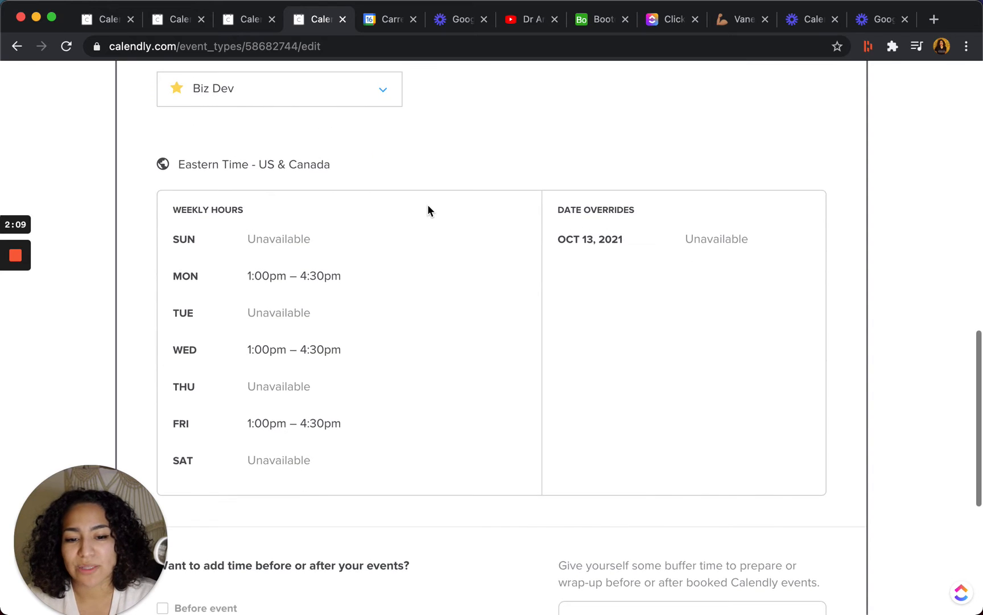
{"action": "scroll", "coordinate": [427, 209], "scroll_direction": "down", "scroll_amount": 9}
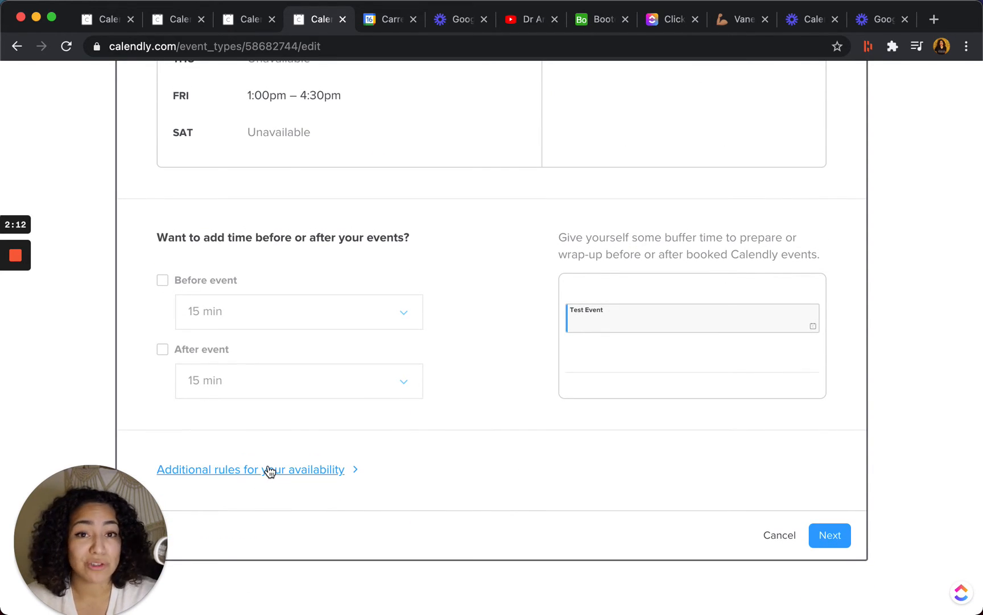
{"action": "left_click", "coordinate": [163, 280]}
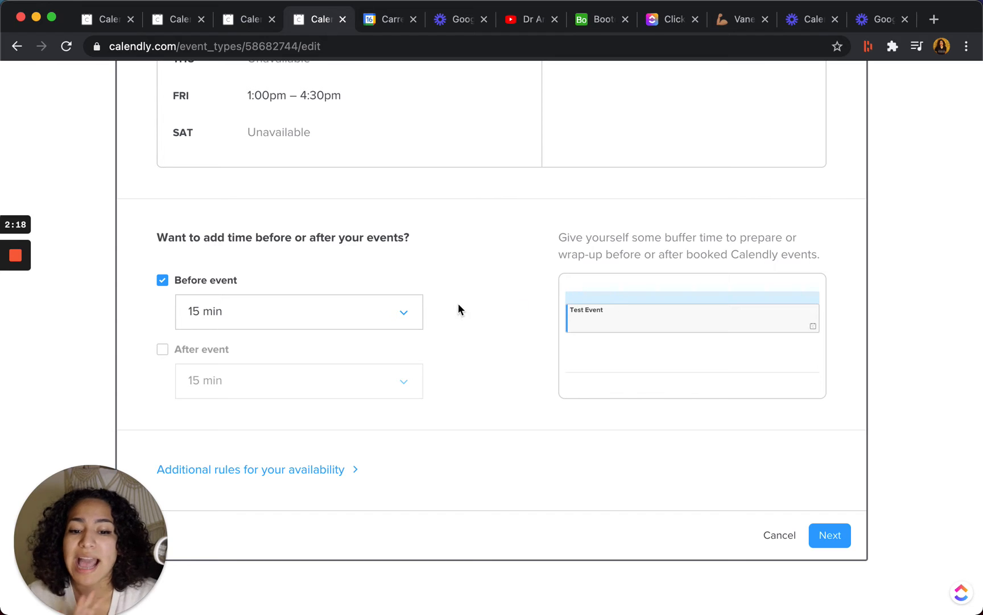
{"action": "left_click", "coordinate": [400, 313]}
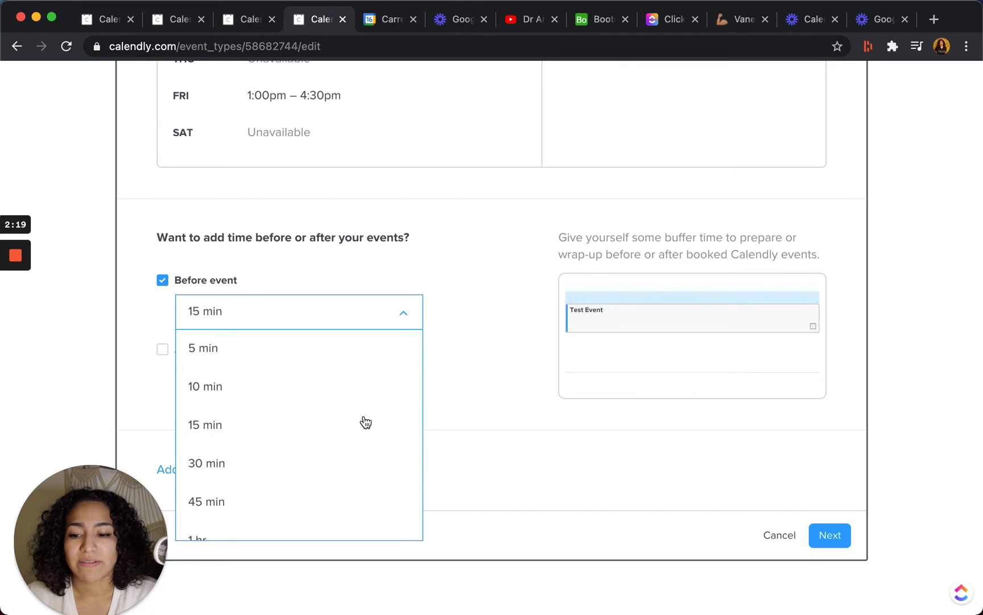
{"action": "left_click", "coordinate": [456, 236]}
{"action": "left_click", "coordinate": [163, 351]}
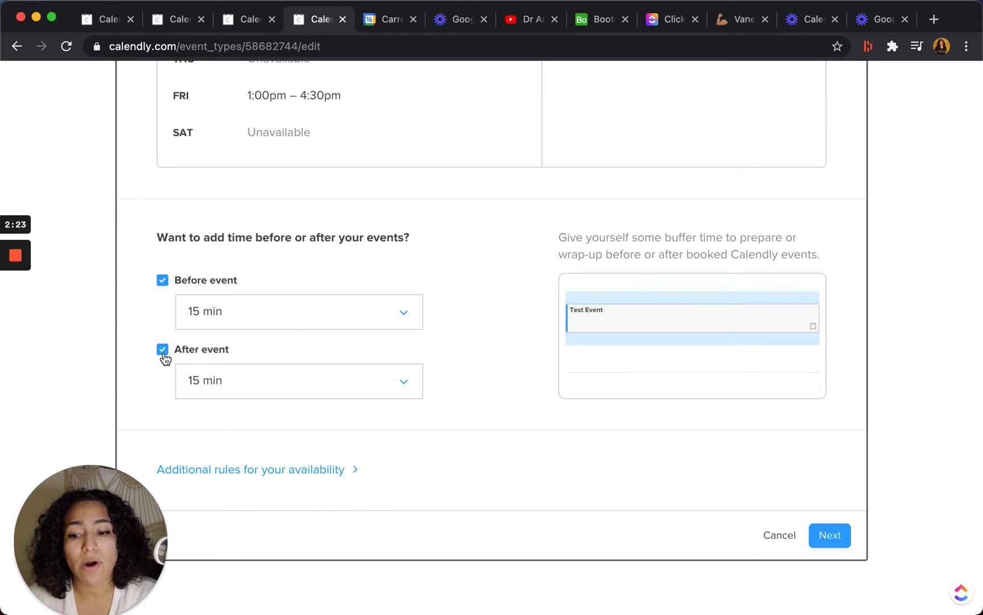
Expand the additional availability rules and set the start time increments to 60 min.
{"action": "left_click", "coordinate": [281, 473]}
{"action": "scroll", "coordinate": [283, 481], "scroll_direction": "down", "scroll_amount": 8}
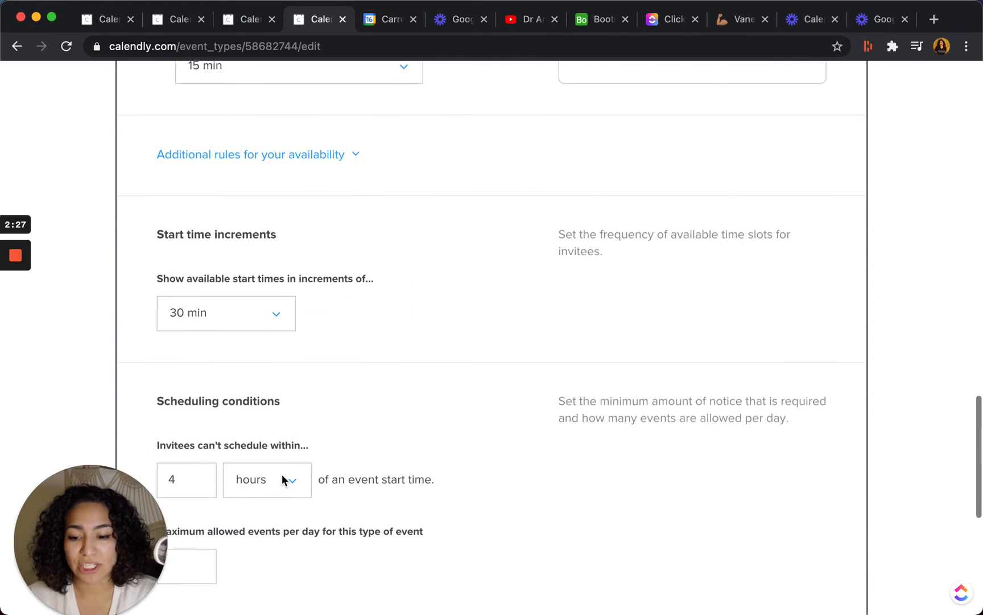
{"action": "scroll", "coordinate": [307, 345], "scroll_direction": "down", "scroll_amount": 1}
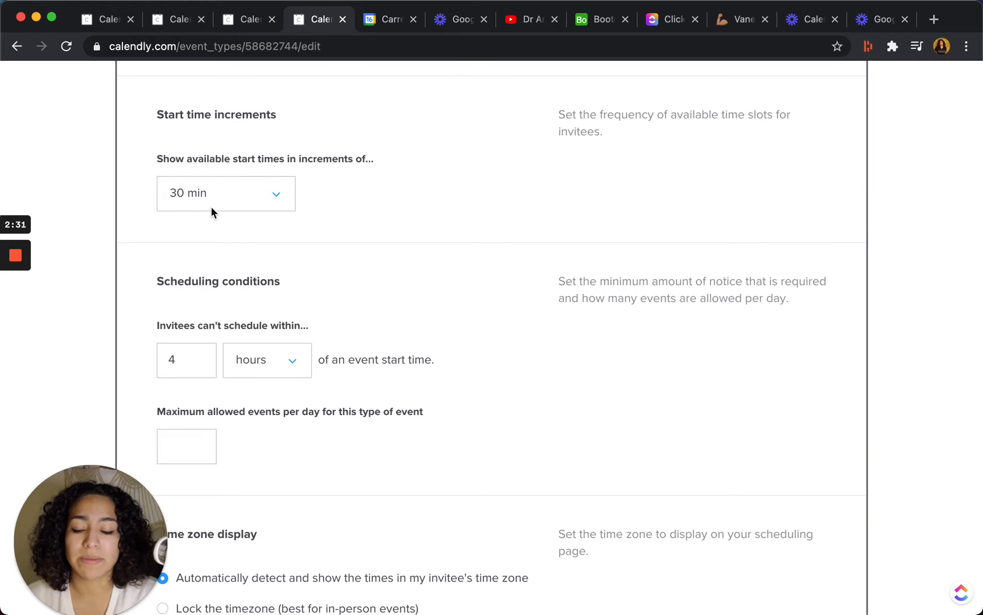
{"action": "left_click", "coordinate": [271, 196]}
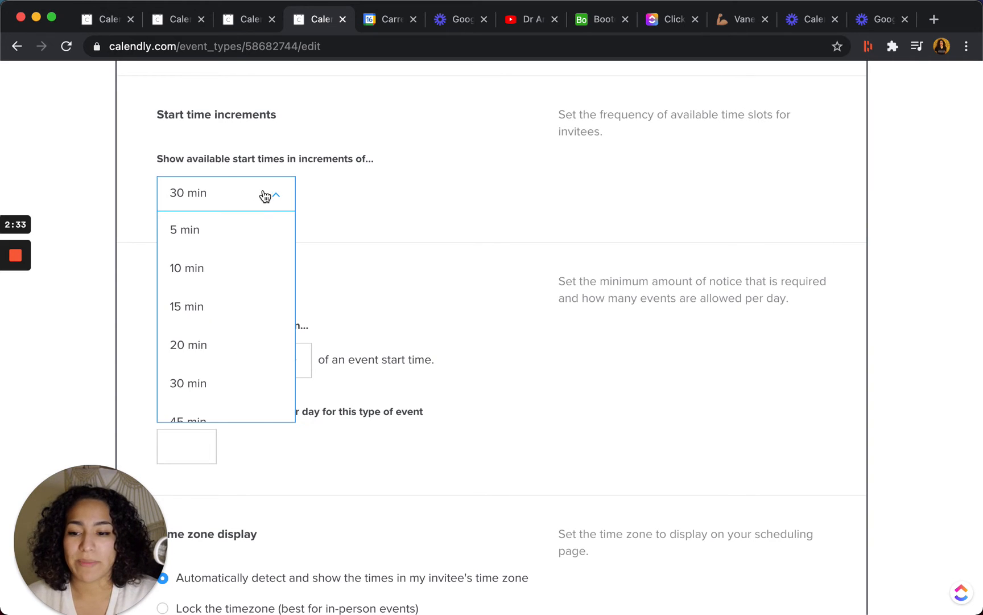
{"action": "scroll", "coordinate": [253, 294], "scroll_direction": "down", "scroll_amount": 2}
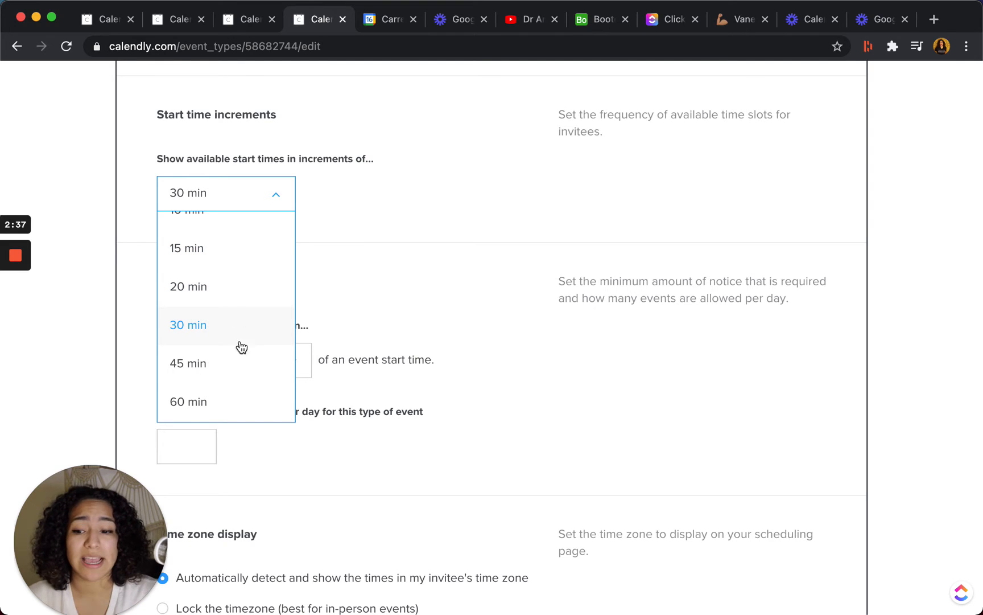
{"action": "left_click", "coordinate": [213, 403]}
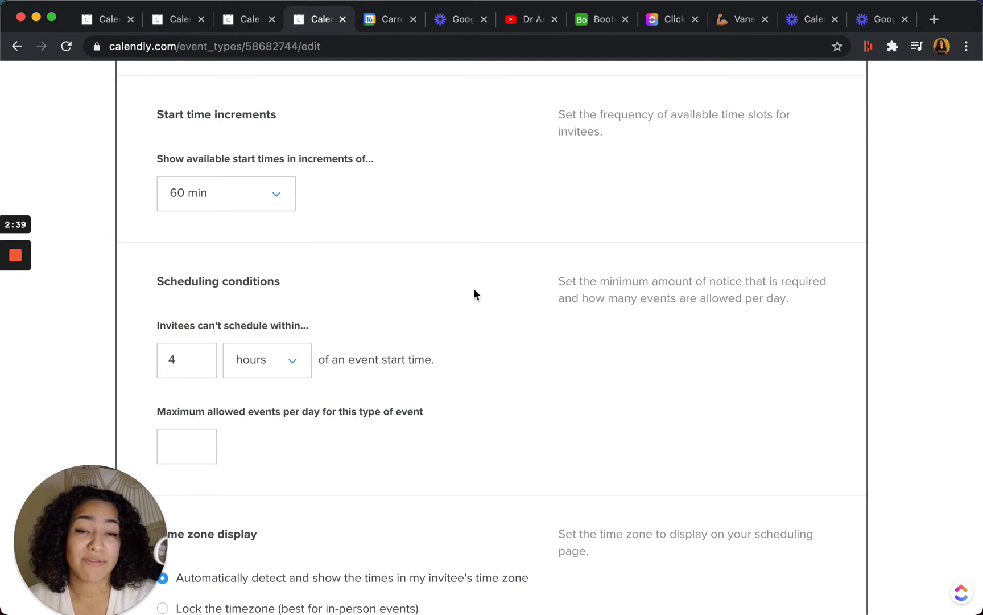
Set the scheduling conditions so invitees can't schedule within 7 days of an event start time.
{"action": "scroll", "coordinate": [339, 285], "scroll_direction": "down", "scroll_amount": 1}
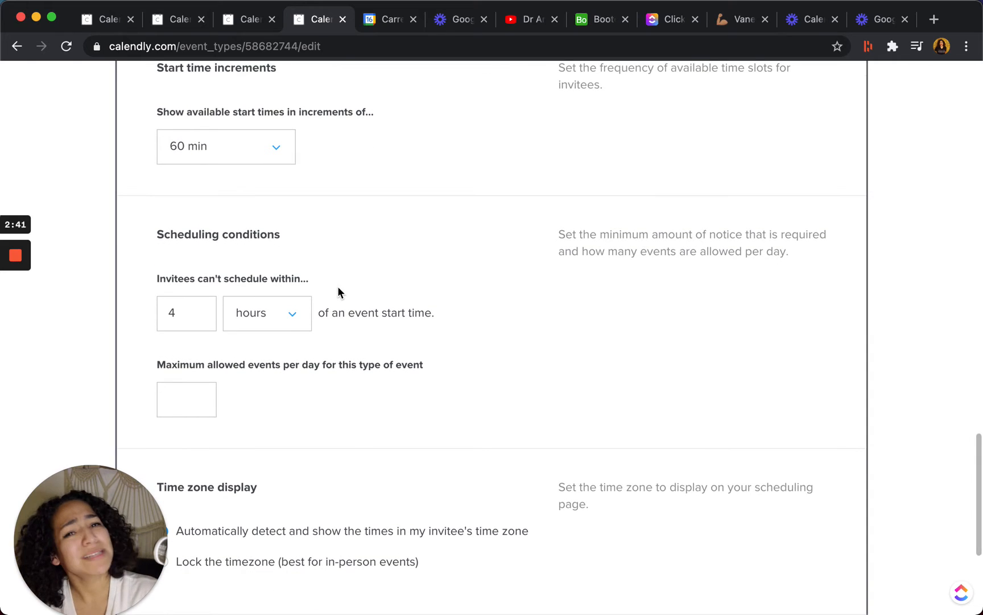
{"action": "left_click", "coordinate": [181, 318]}
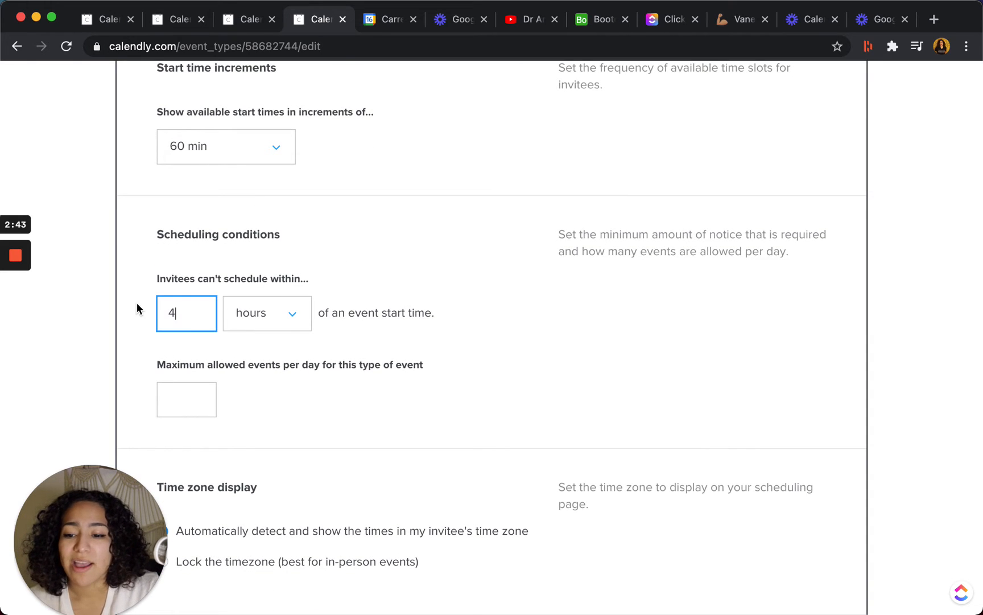
{"action": "key", "text": "super+a"}
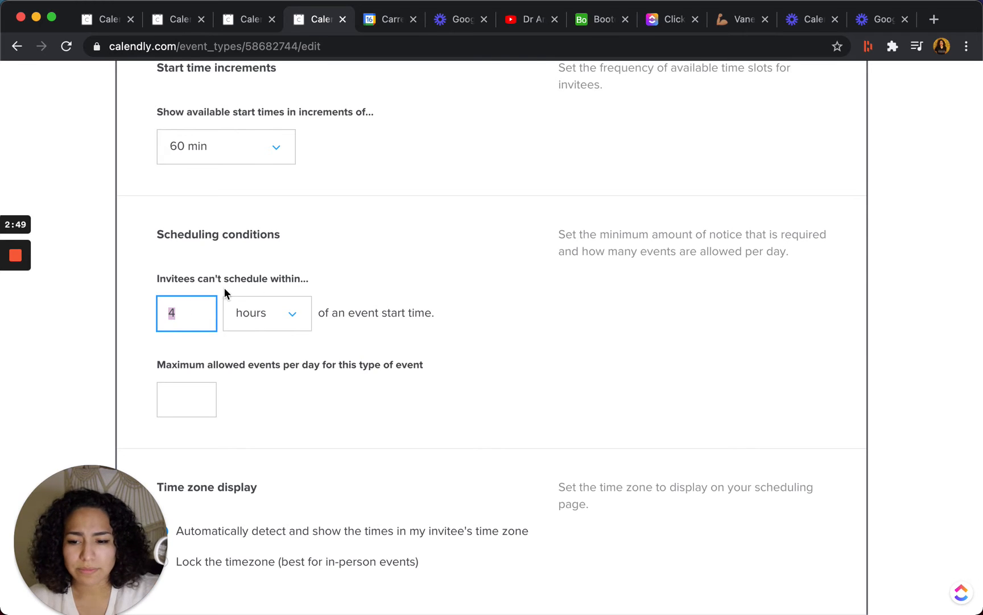
{"action": "left_click", "coordinate": [231, 260]}
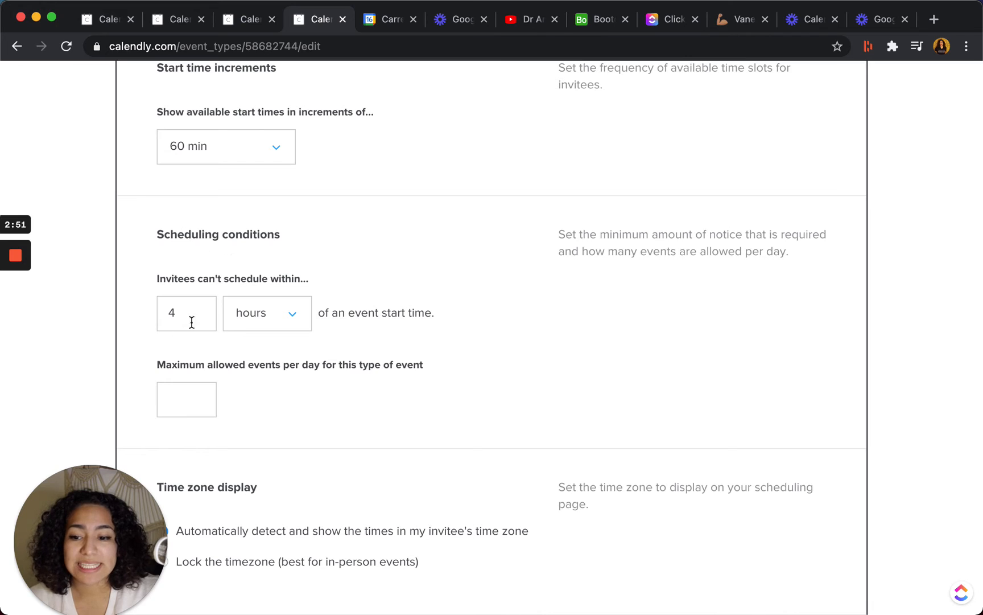
{"action": "left_click_drag", "start_coordinate": [173, 316], "coordinate": [154, 320]}
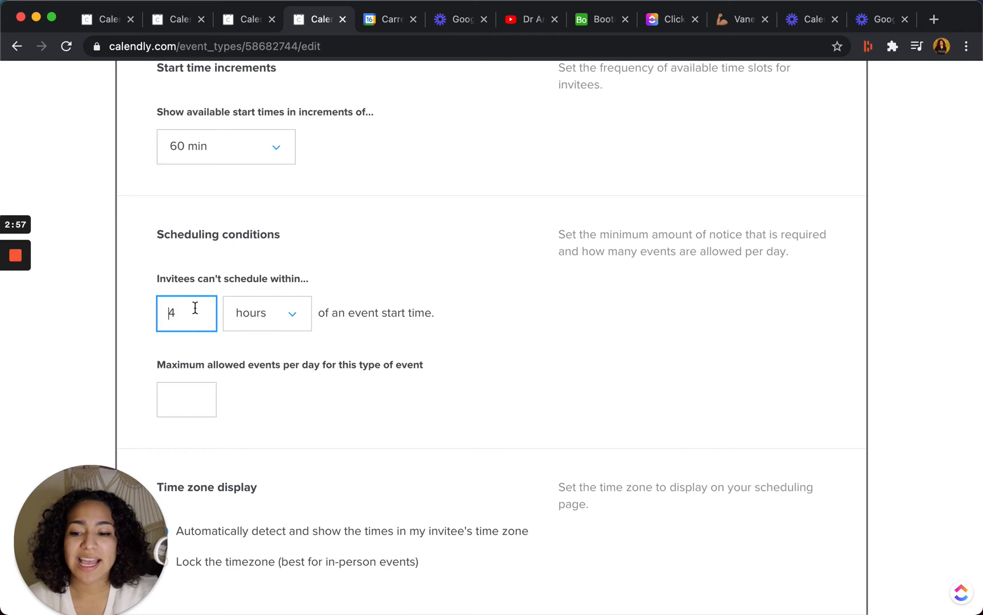
{"action": "key", "text": "BackSpace"}
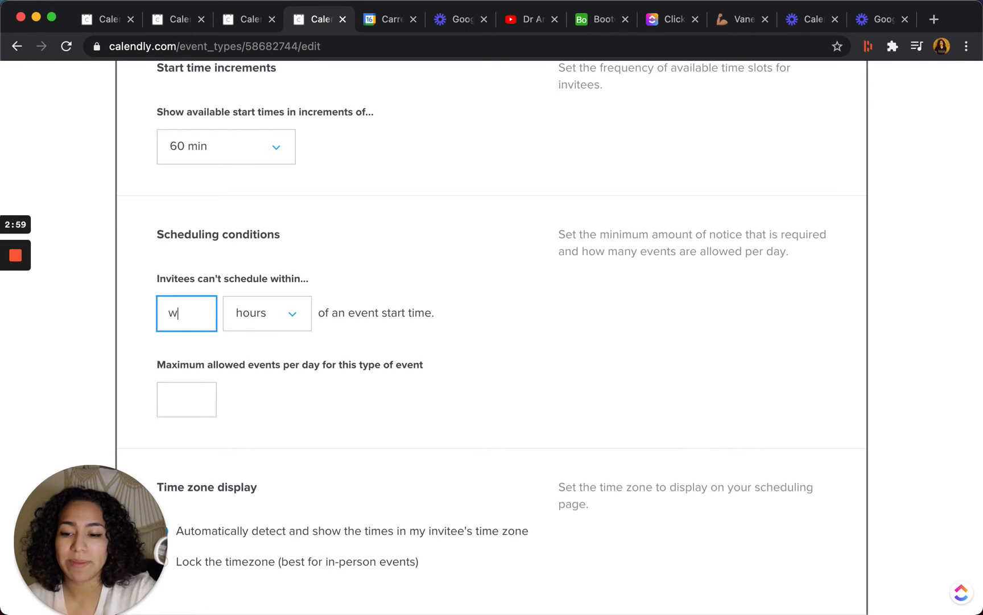
{"action": "type", "text": "3"}
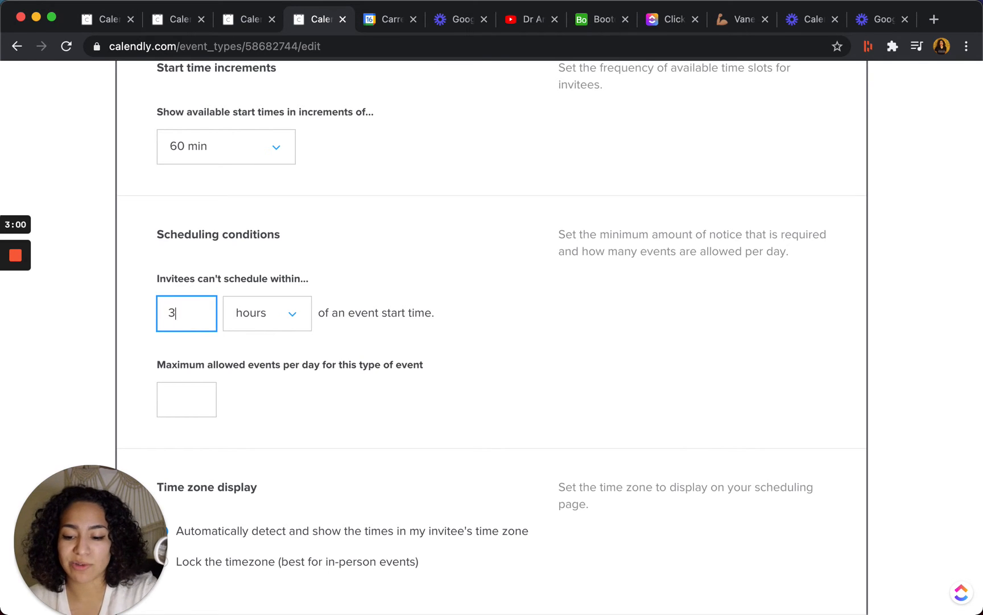
{"action": "left_click", "coordinate": [265, 314]}
{"action": "left_click", "coordinate": [263, 441]}
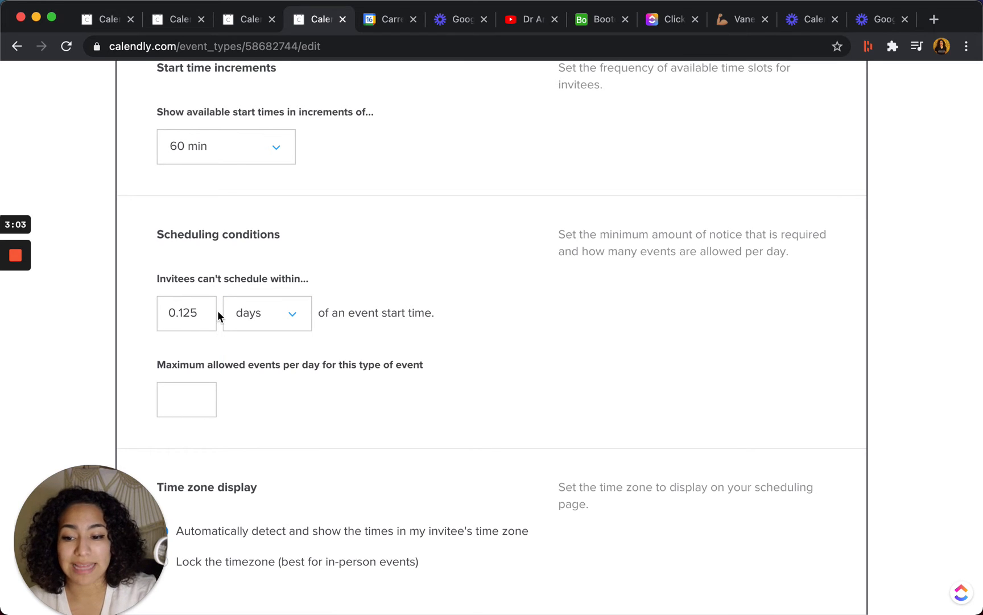
{"action": "left_click_drag", "start_coordinate": [217, 314], "coordinate": [141, 293]}
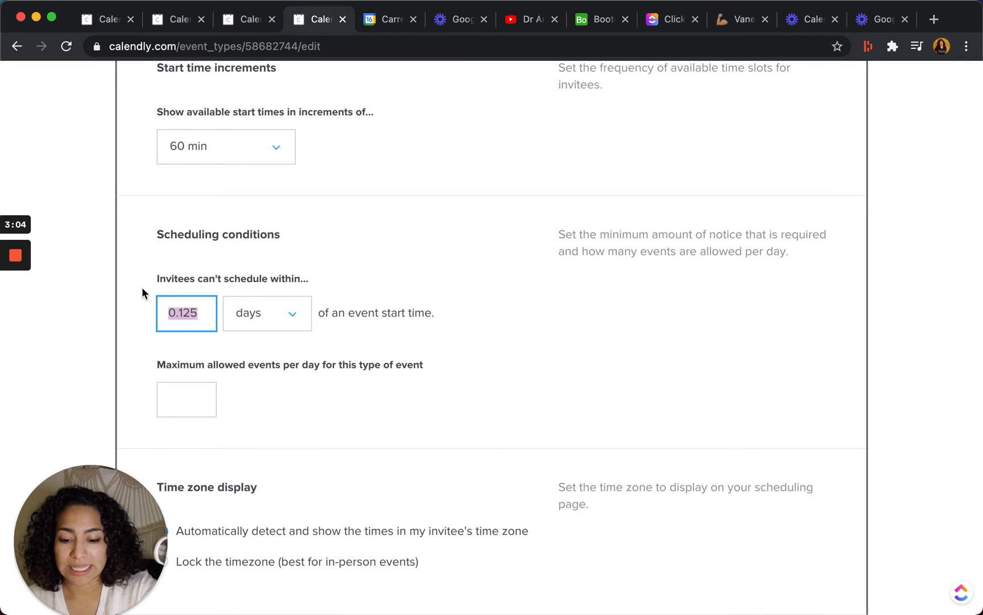
{"action": "type", "text": "7"}
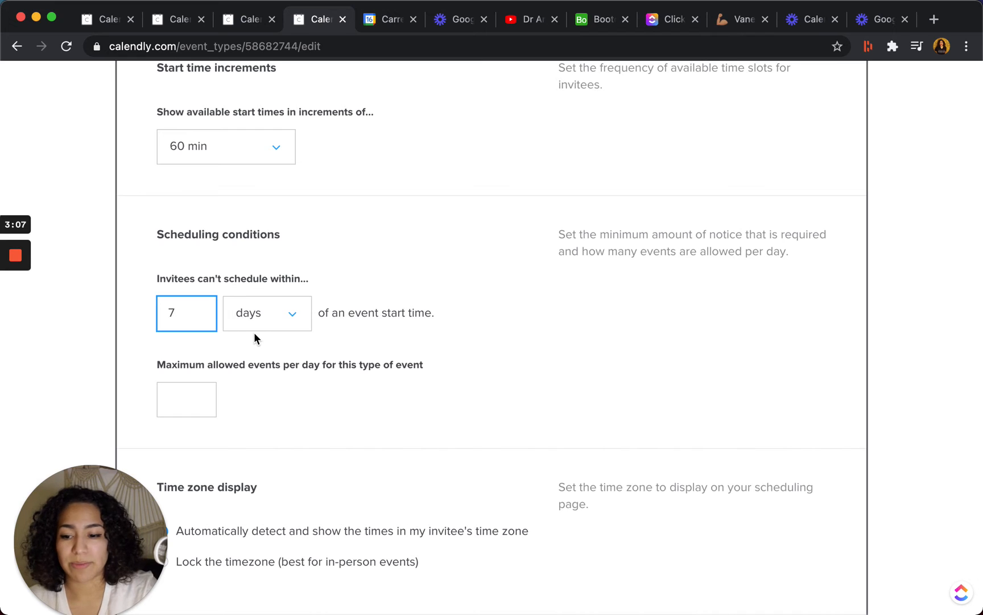
{"action": "left_click", "coordinate": [335, 400]}
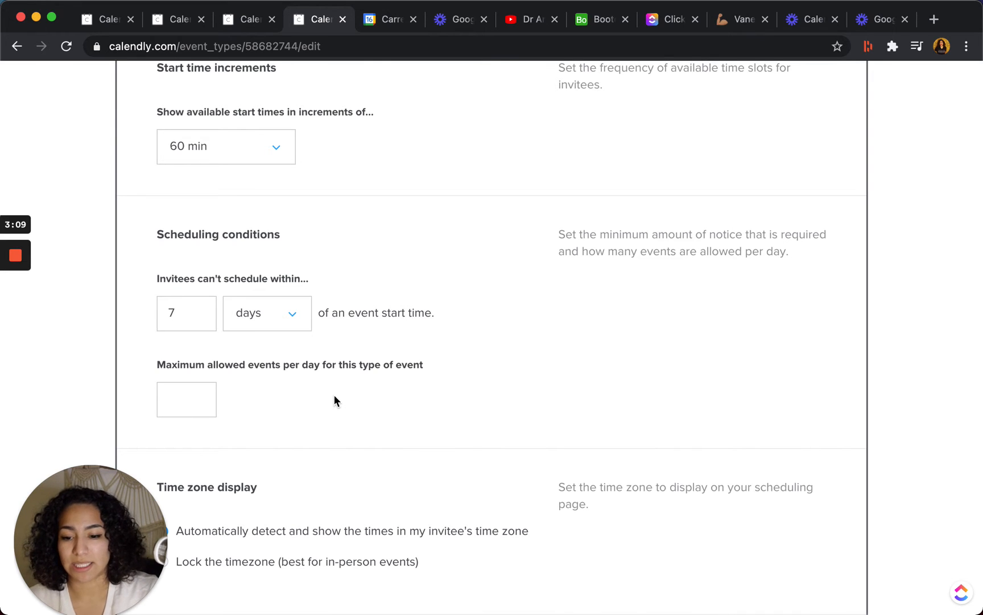
Limit this event type to a maximum of 3 events per day.
{"action": "scroll", "coordinate": [334, 394], "scroll_direction": "down", "scroll_amount": 3}
{"action": "left_click", "coordinate": [211, 283]}
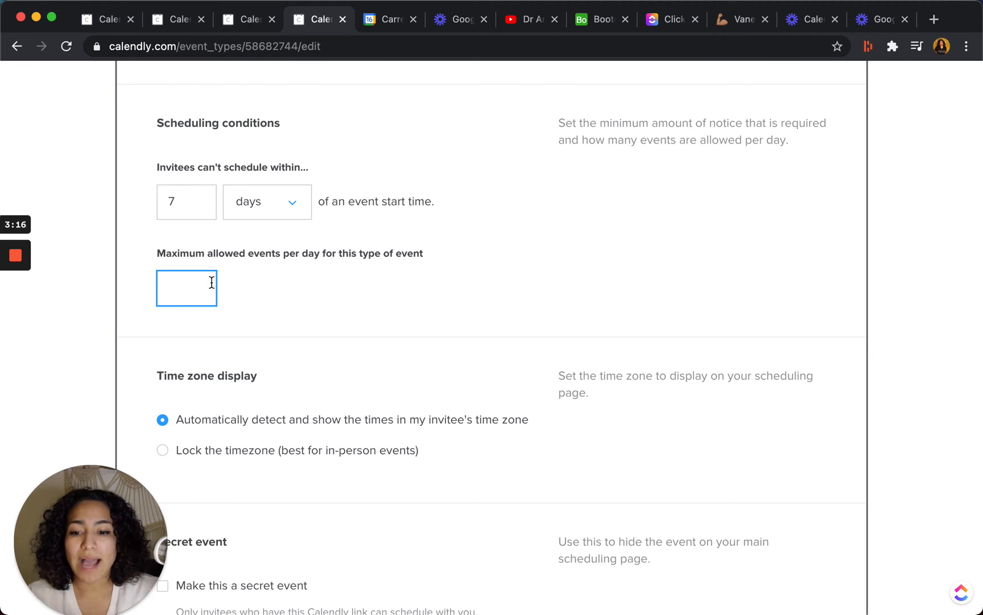
{"action": "type", "text": "3"}
{"action": "left_click", "coordinate": [365, 353]}
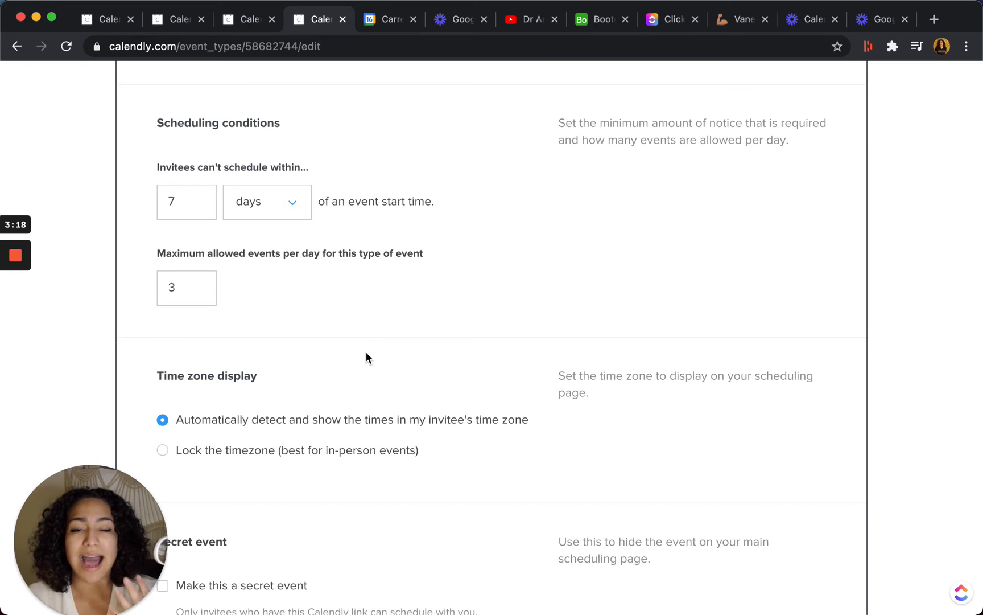
Make this a secret event, keeping automatic time zone detection, and save the scheduling settings.
{"action": "scroll", "coordinate": [366, 354], "scroll_direction": "down", "scroll_amount": 3}
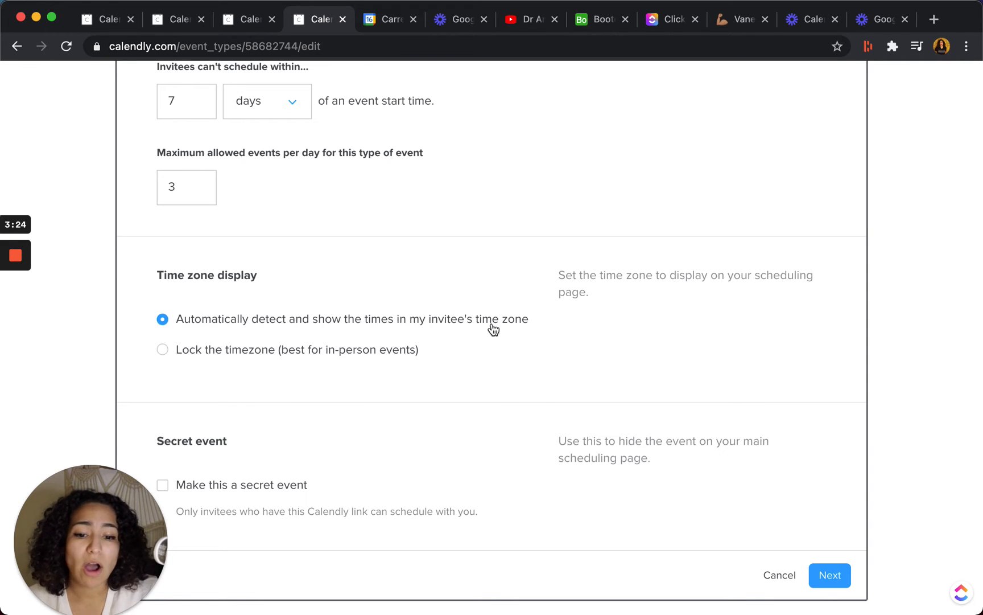
{"action": "scroll", "coordinate": [469, 336], "scroll_direction": "down", "scroll_amount": 1}
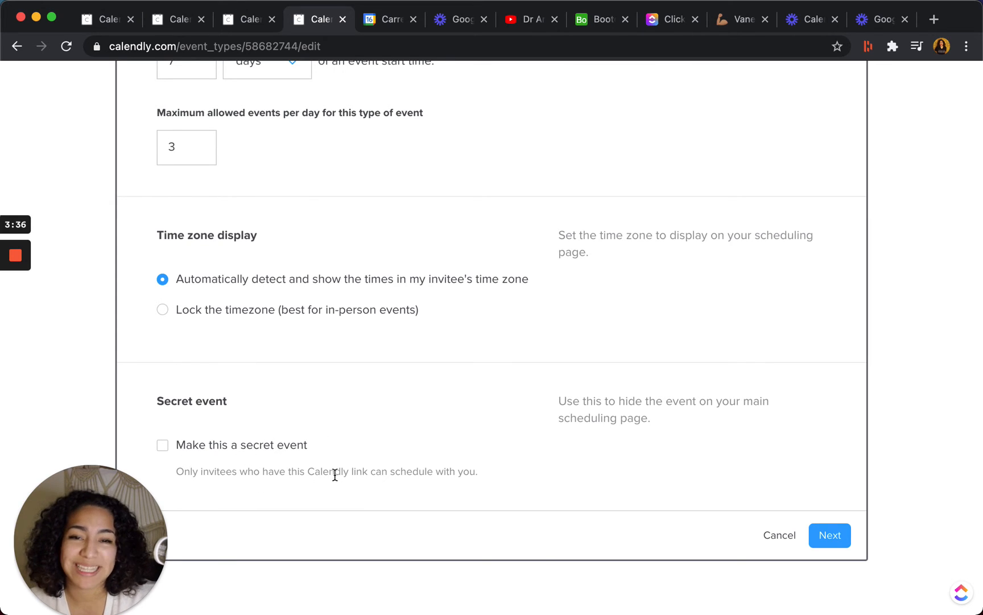
{"action": "left_click", "coordinate": [163, 448]}
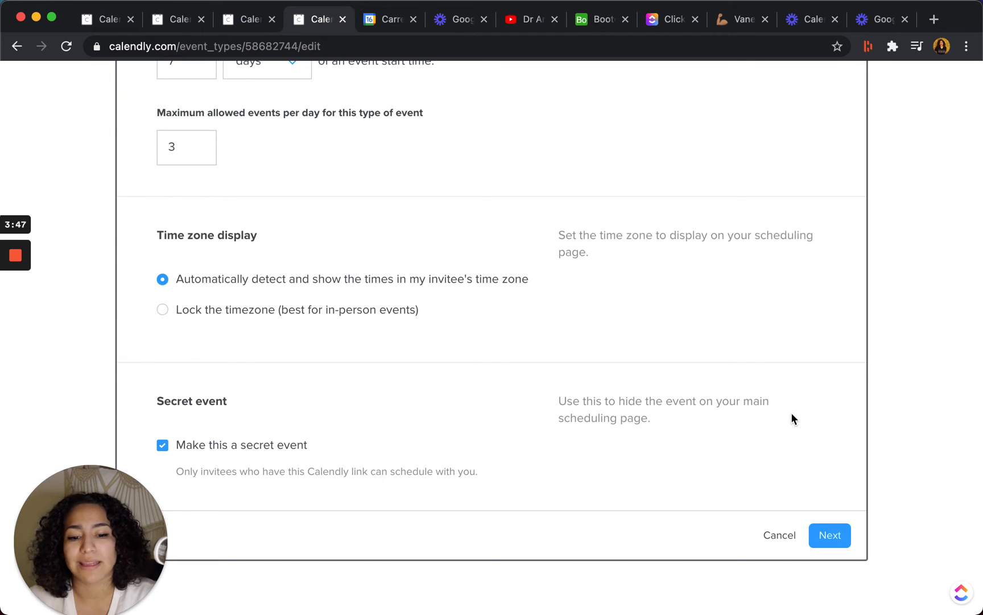
{"action": "left_click", "coordinate": [834, 538]}
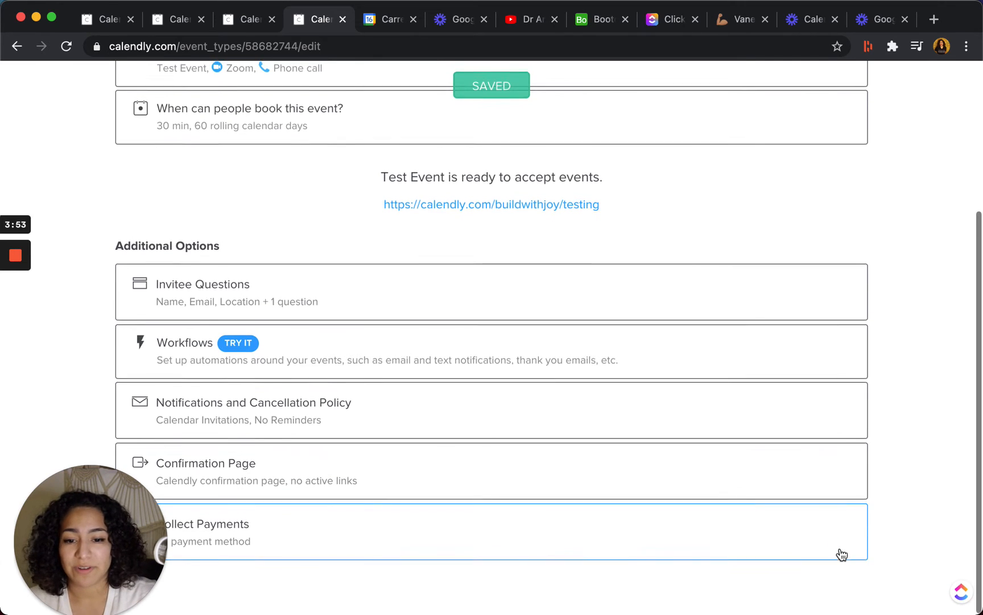
Open the Test Event booking link in a new browser tab to preview the live page.
{"action": "scroll", "coordinate": [534, 245], "scroll_direction": "up", "scroll_amount": 2}
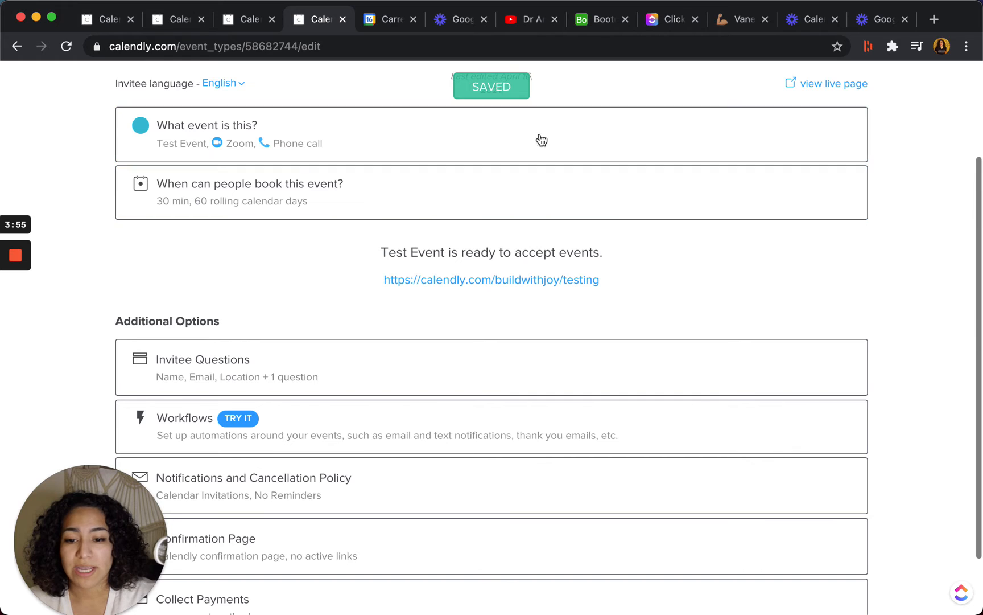
{"action": "right_click", "coordinate": [456, 288]}
{"action": "left_click", "coordinate": [478, 288]}
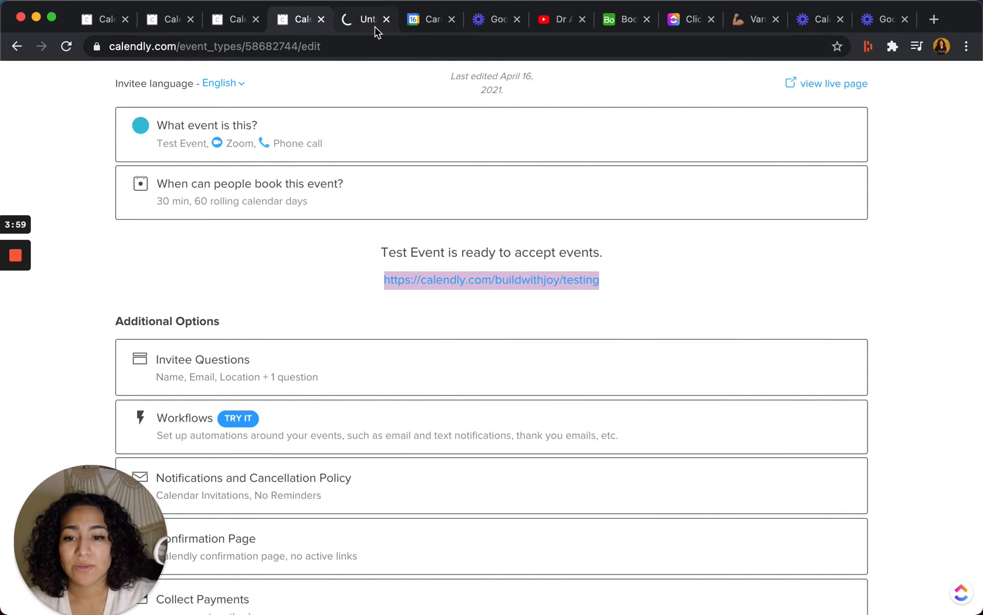
{"action": "left_click", "coordinate": [376, 24]}
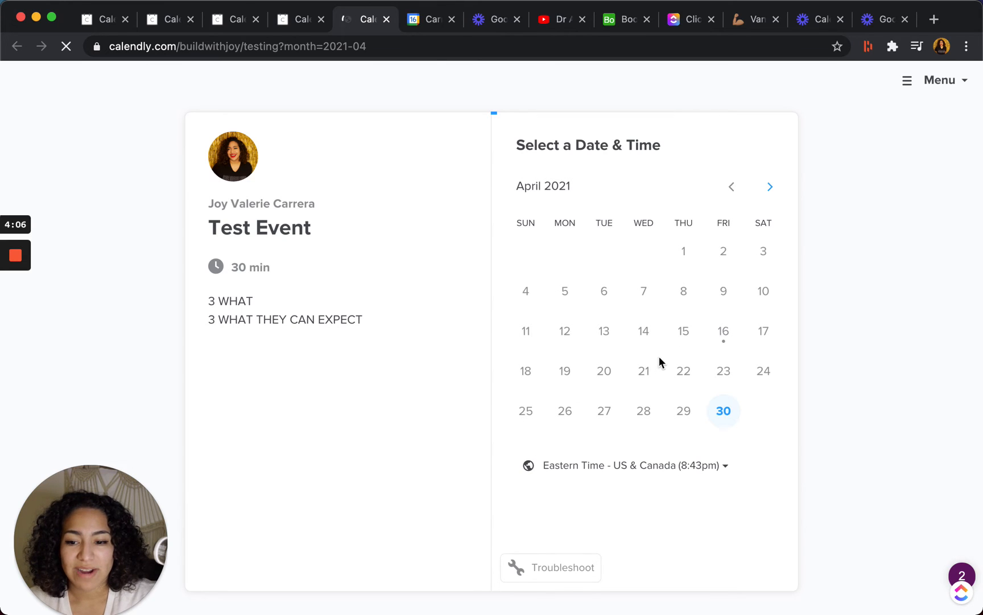
Choose Friday, April 30 at 2:00pm on the booking page and continue to the invitee details form.
{"action": "left_click", "coordinate": [724, 411]}
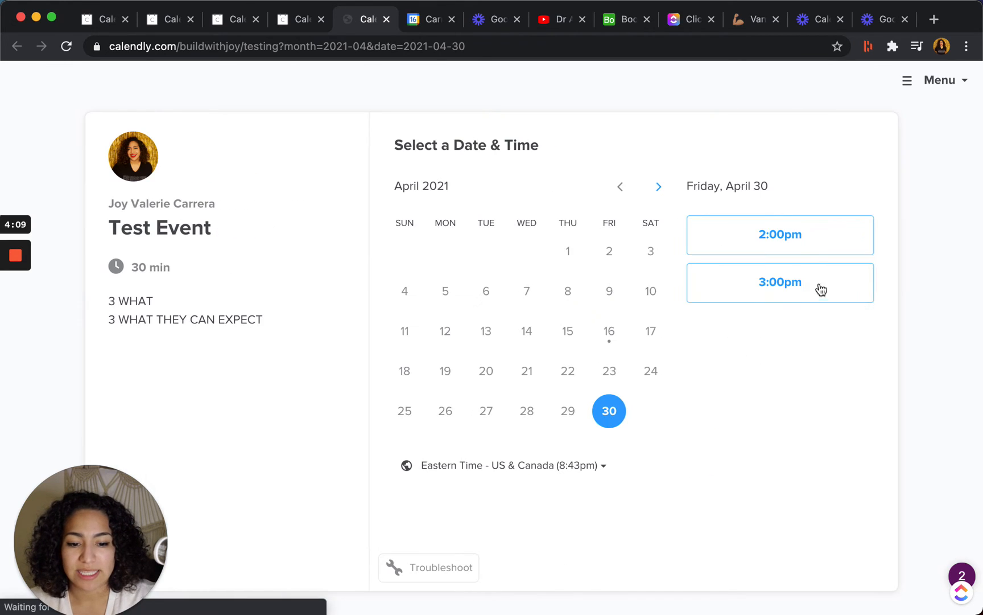
{"action": "left_click", "coordinate": [790, 245]}
{"action": "left_click", "coordinate": [814, 248]}
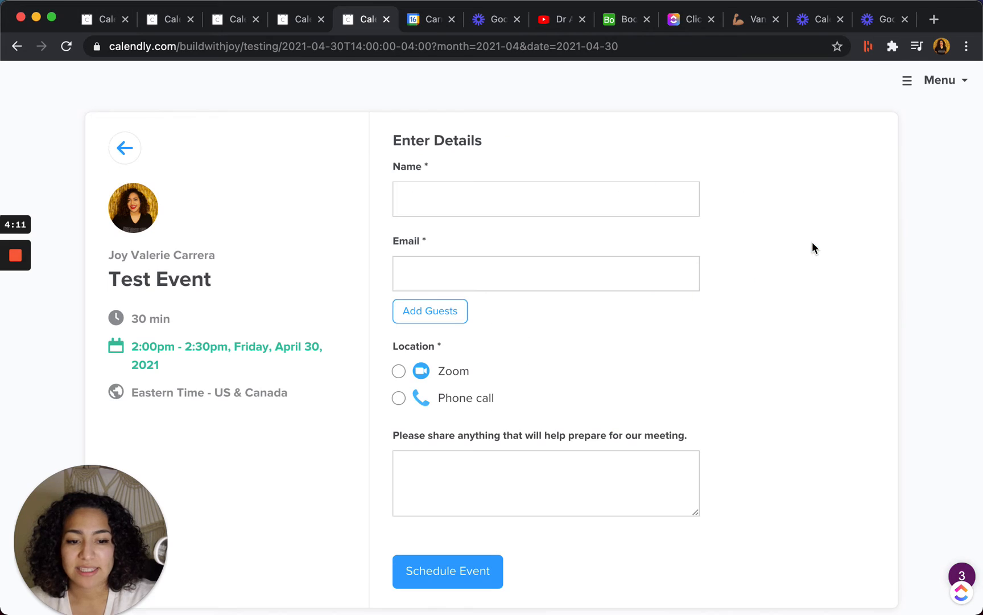
Try the Zoom and Phone call locations on the booking form and check the phone number and meeting preparation fields.
{"action": "left_click", "coordinate": [399, 371]}
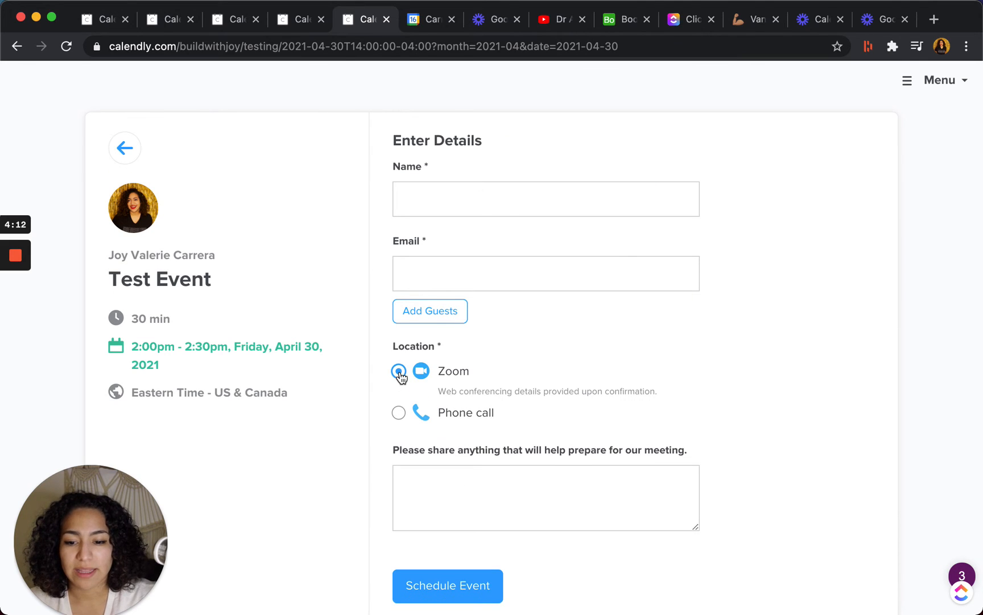
{"action": "left_click", "coordinate": [401, 415]}
{"action": "left_click", "coordinate": [584, 426]}
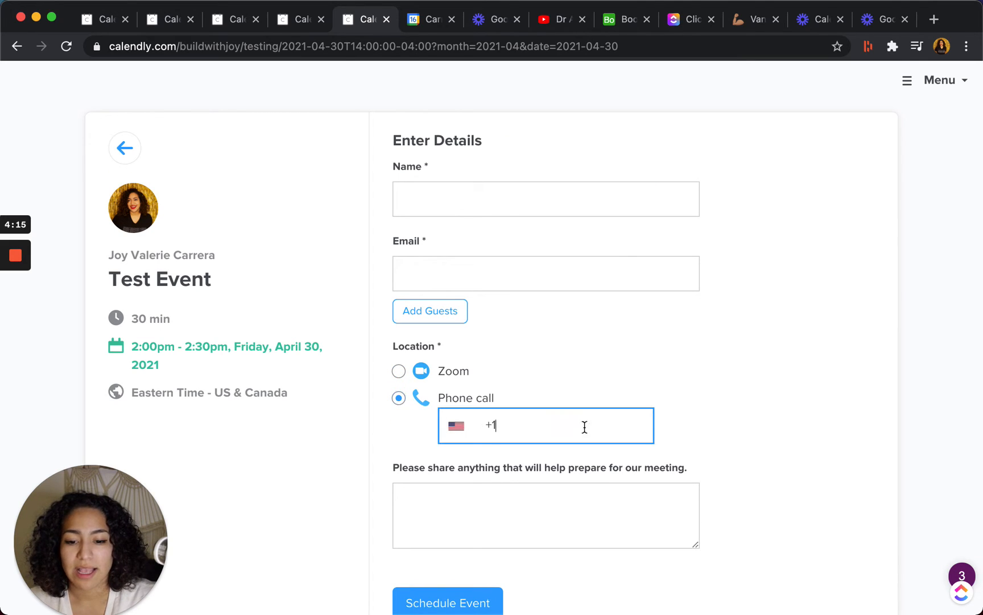
{"action": "left_click", "coordinate": [478, 511]}
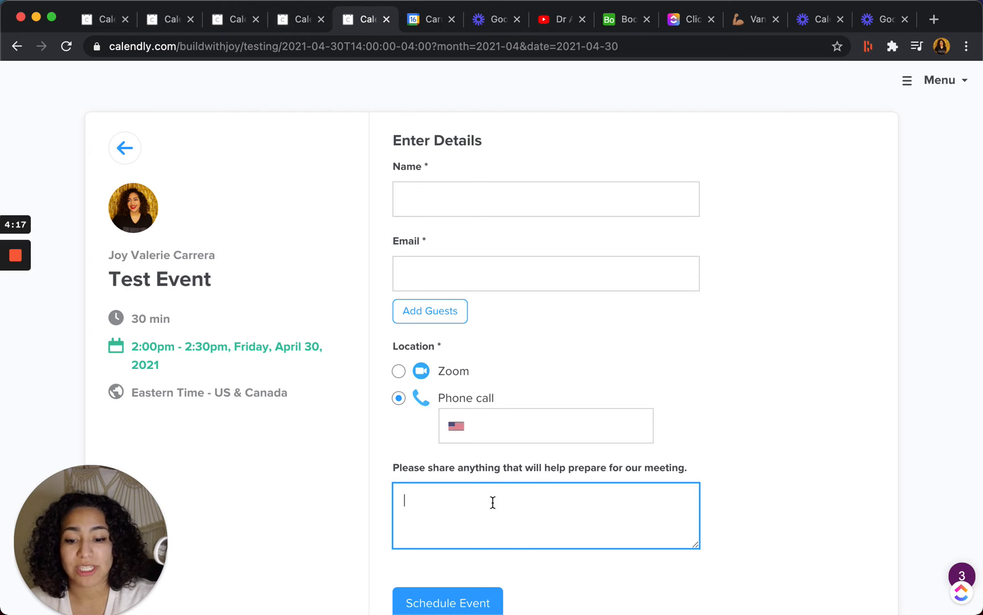
Return to the event type editor and open the Invitee Questions section down to its question list.
{"action": "left_click", "coordinate": [308, 26]}
{"action": "scroll", "coordinate": [241, 318], "scroll_direction": "down", "scroll_amount": 2}
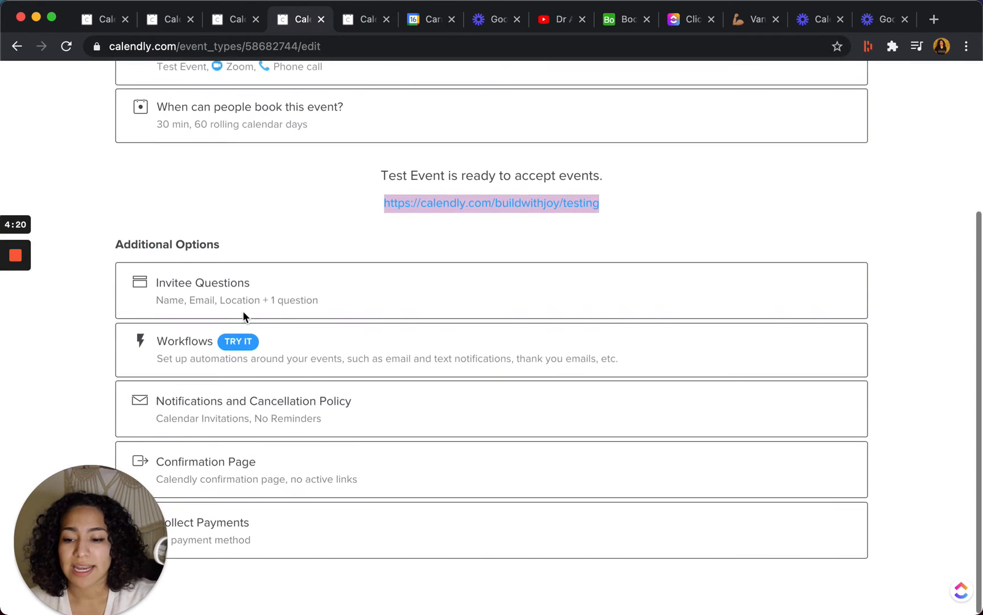
{"action": "left_click", "coordinate": [281, 305]}
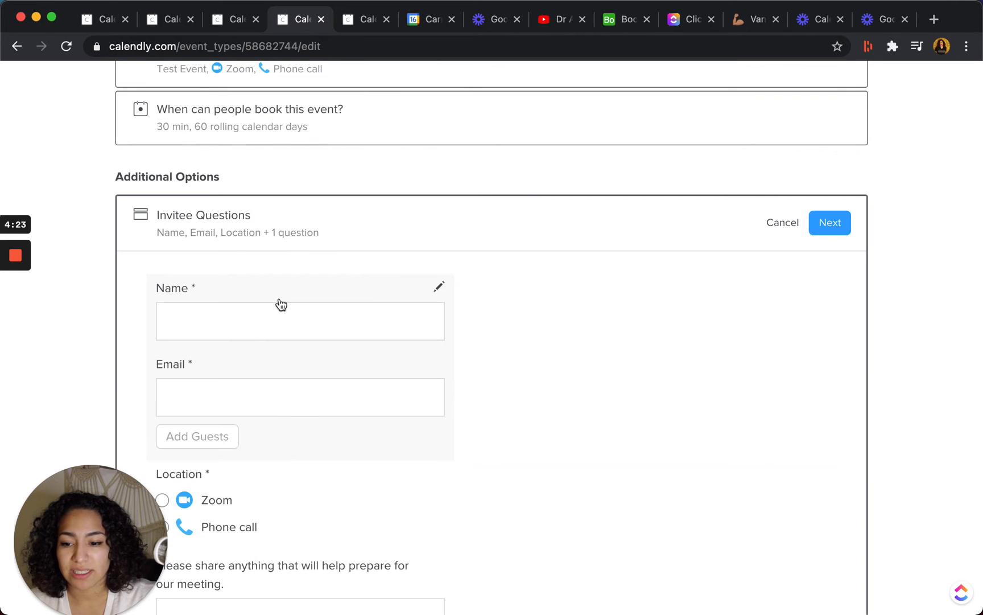
{"action": "scroll", "coordinate": [228, 358], "scroll_direction": "down", "scroll_amount": 3}
{"action": "scroll", "coordinate": [229, 353], "scroll_direction": "down", "scroll_amount": 5}
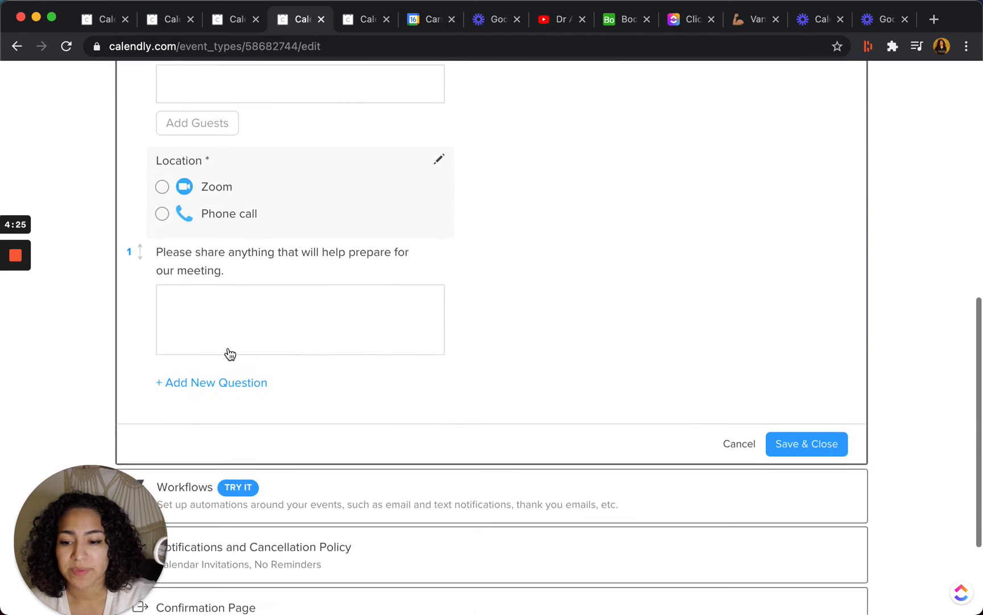
Add a new invitee question with Radio Buttons as its answer type.
{"action": "left_click", "coordinate": [226, 366]}
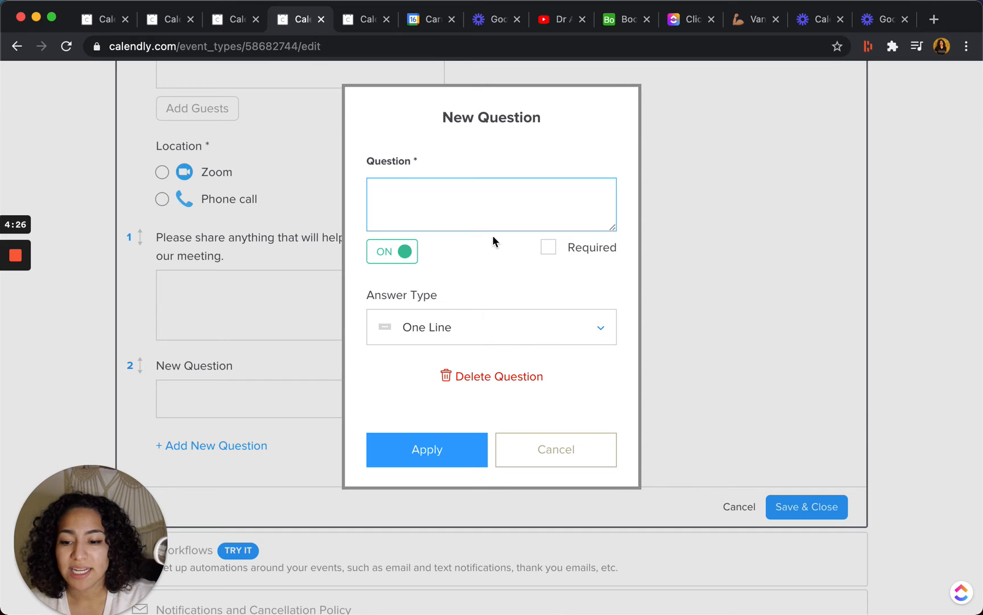
{"action": "left_click", "coordinate": [466, 317]}
{"action": "scroll", "coordinate": [420, 510], "scroll_direction": "down", "scroll_amount": 1}
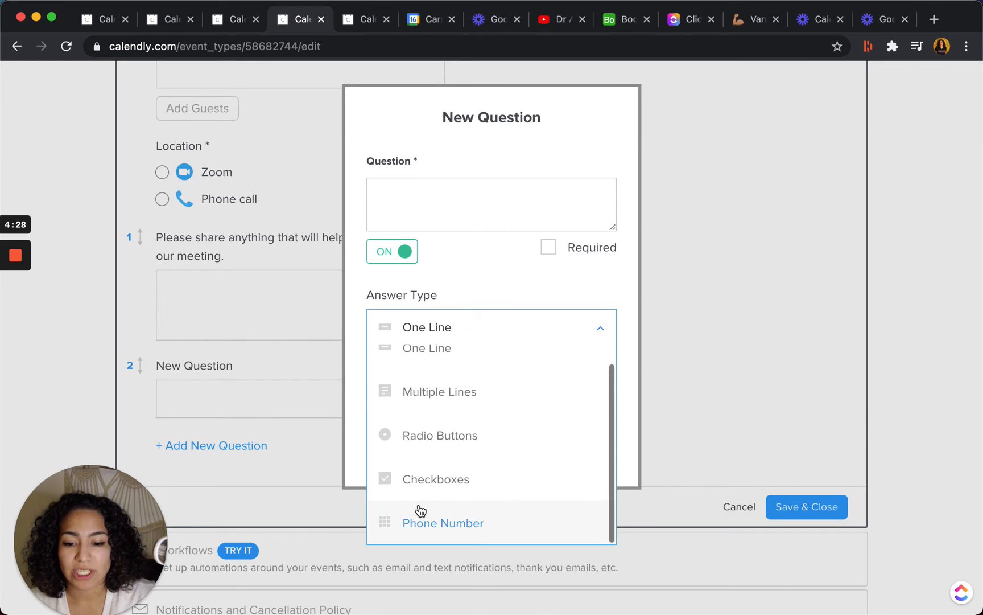
{"action": "left_click", "coordinate": [439, 434]}
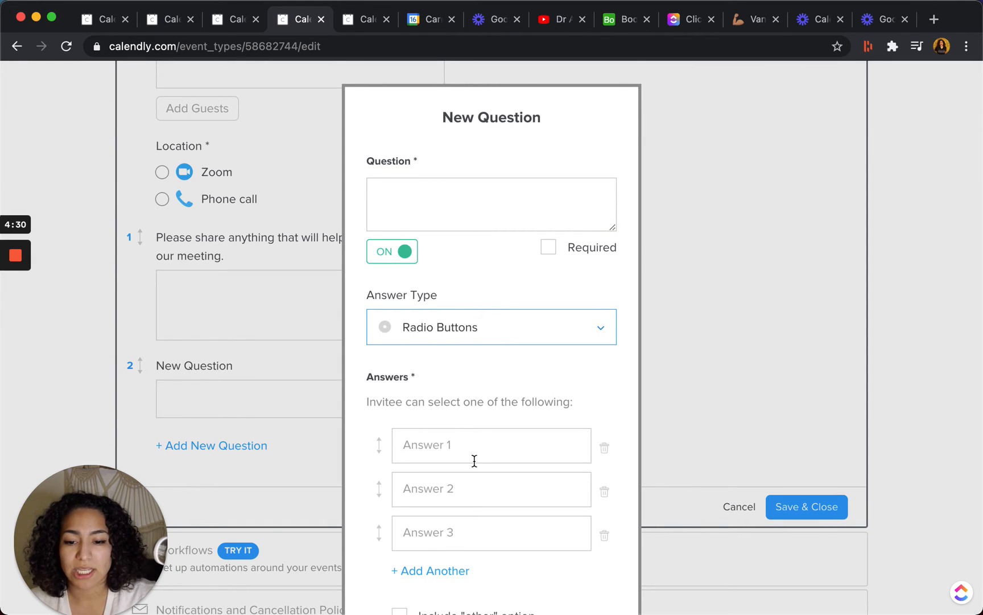
Enter "Where are you in your business?" as the question text and mark the question as required.
{"action": "scroll", "coordinate": [473, 455], "scroll_direction": "down", "scroll_amount": 1}
{"action": "left_click", "coordinate": [417, 171]}
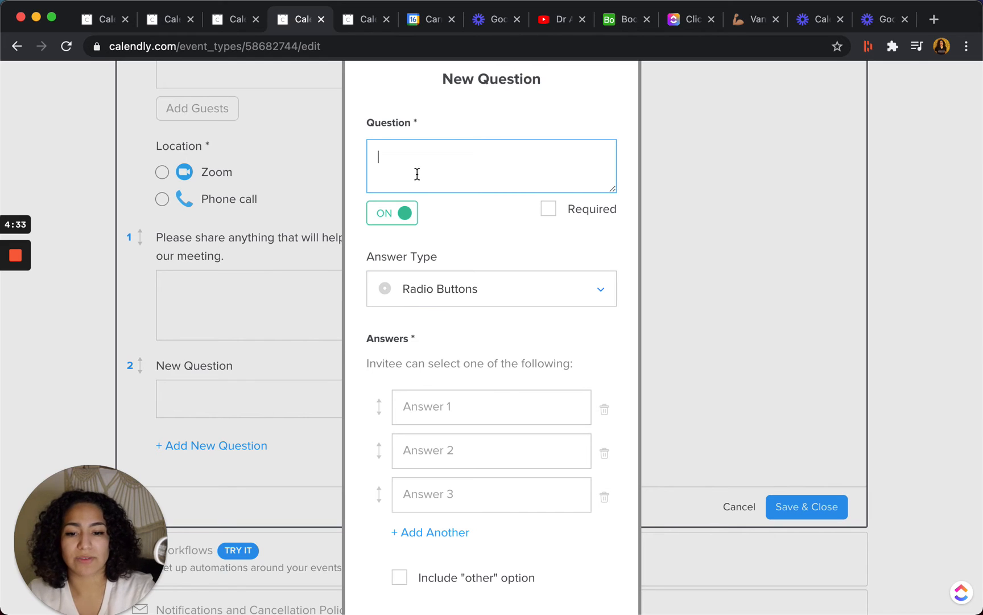
{"action": "type", "text": "Where are you in"}
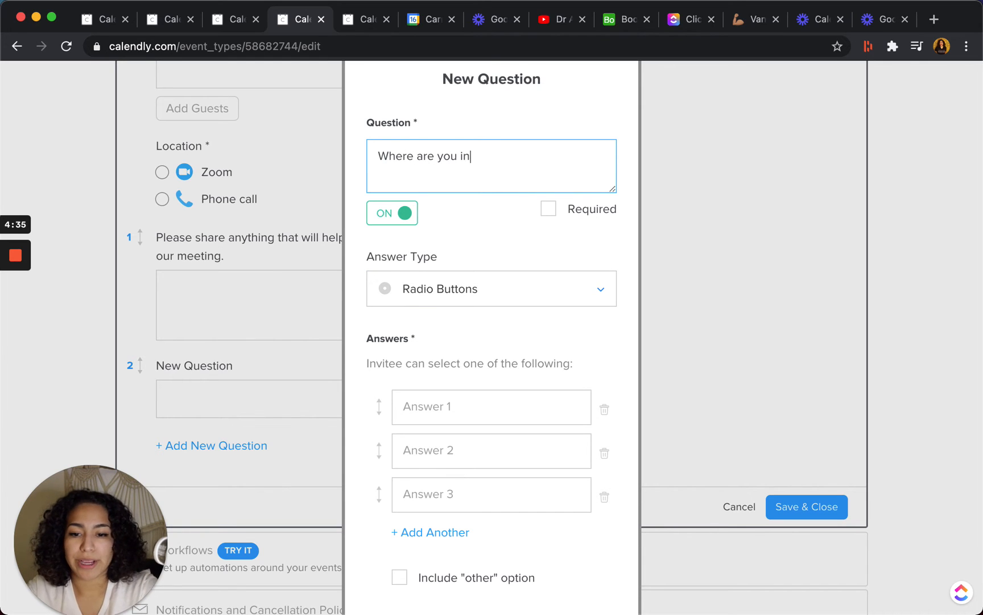
{"action": "type", "text": " your business?"}
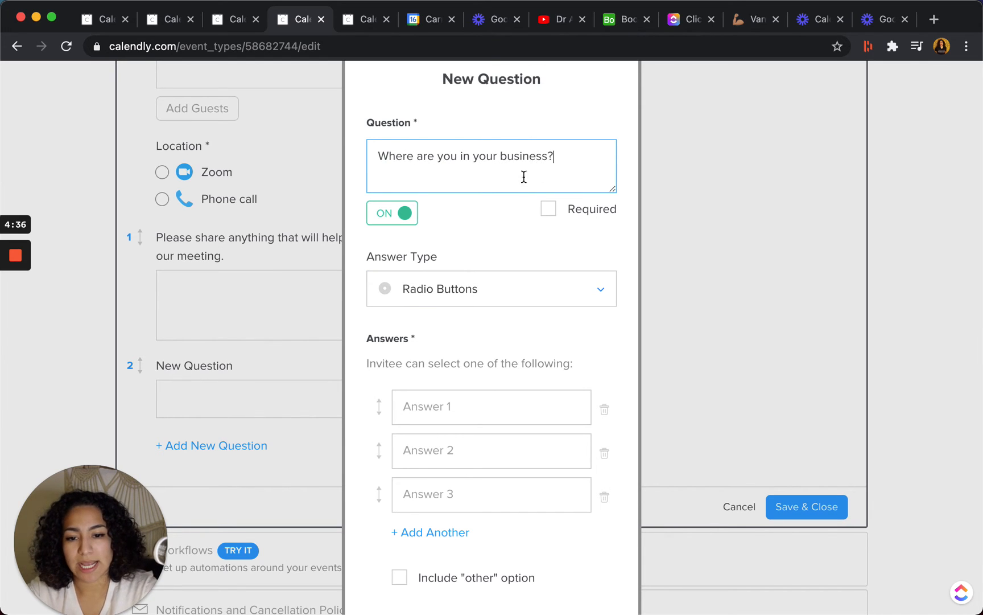
{"action": "left_click", "coordinate": [548, 209]}
Enter "Starting with an Idea" and "Revenue coming in" as the first two answers.
{"action": "left_click", "coordinate": [475, 406]}
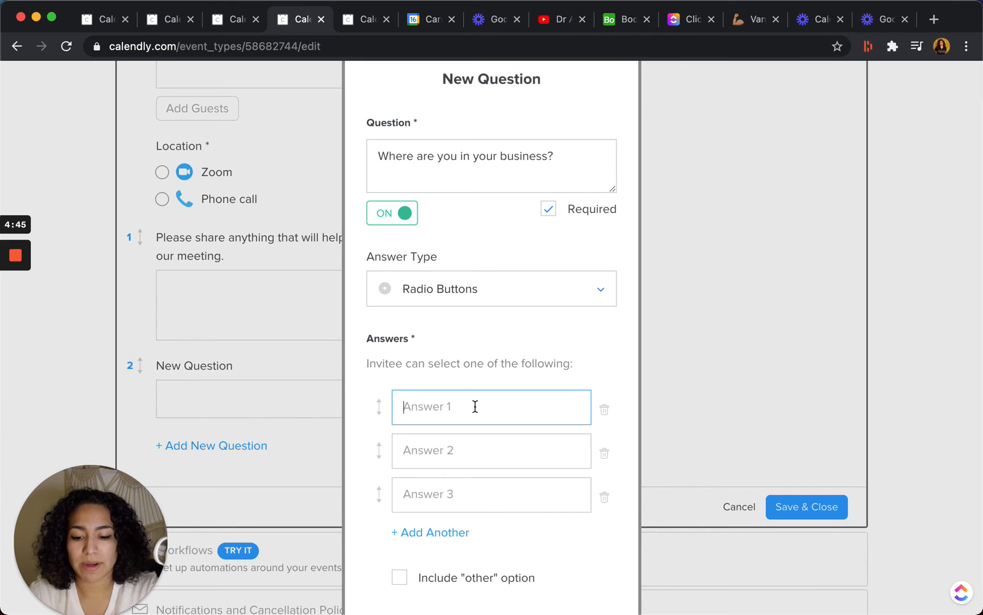
{"action": "type", "text": "Starting"}
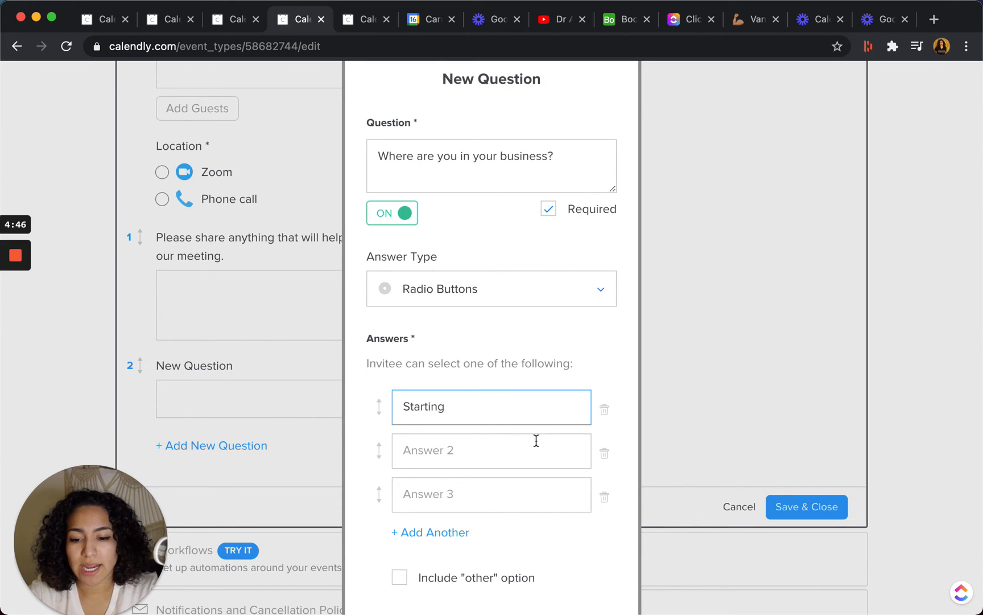
{"action": "left_click", "coordinate": [513, 447]}
{"action": "type", "text": "Grow"}
{"action": "key", "text": "BackSpace"}
{"action": "key", "text": "BackSpace"}
{"action": "key", "text": "BackSpace"}
{"action": "key", "text": "BackSpace"}
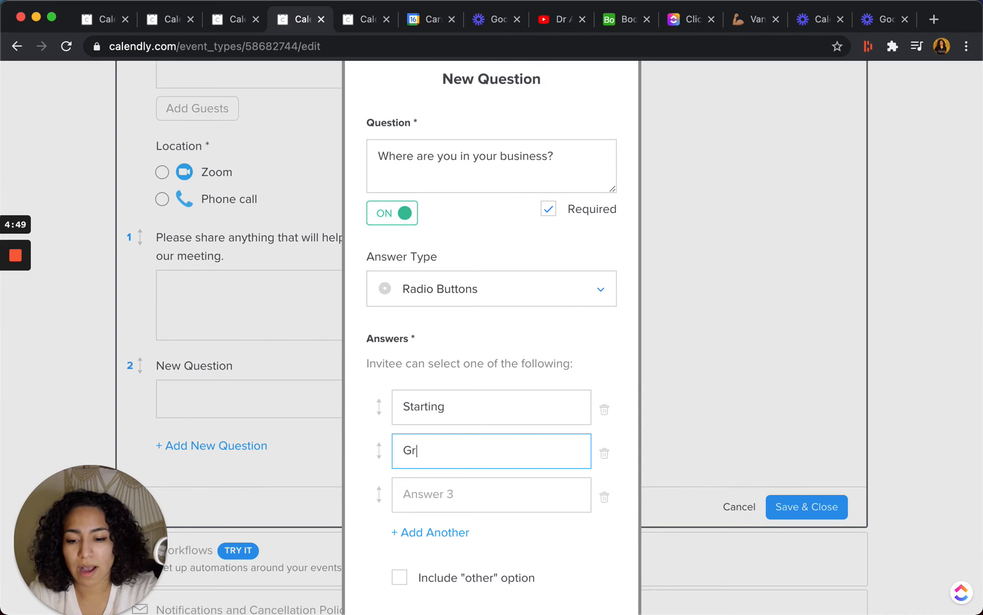
{"action": "type", "text": "Revenue coming in"}
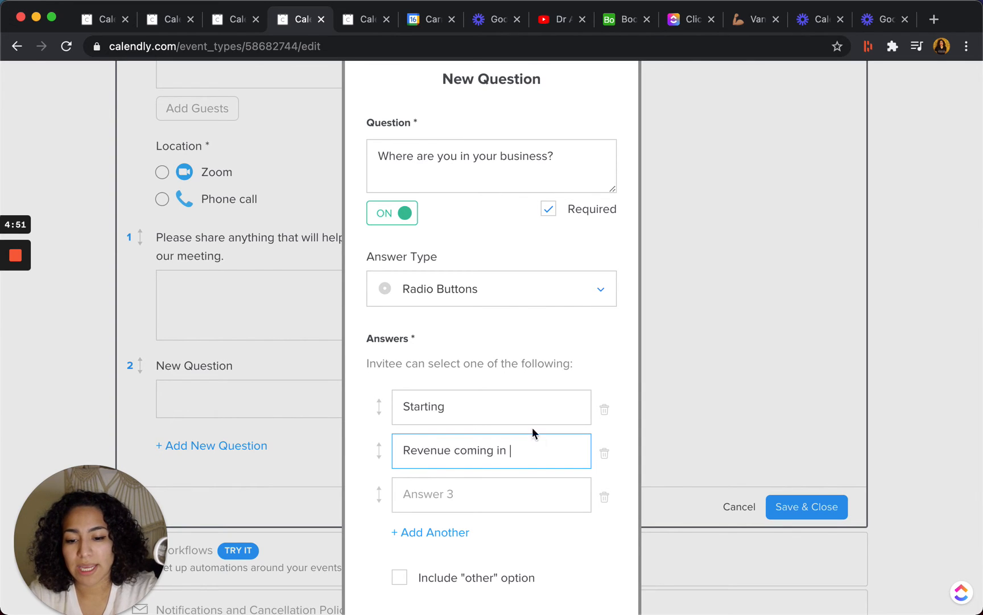
{"action": "left_click", "coordinate": [529, 405]}
{"action": "type", "text": "with an Idea"}
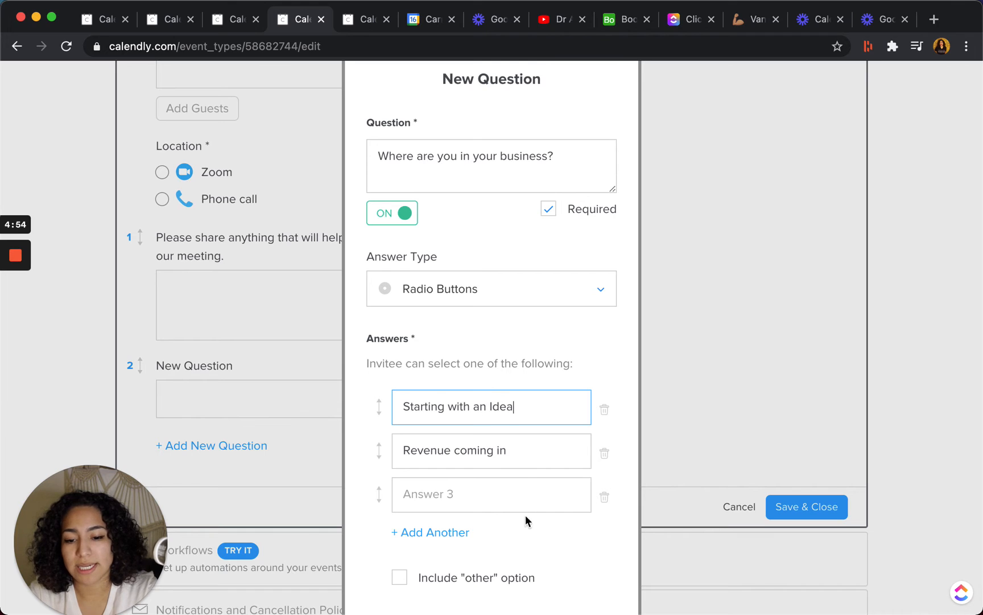
Enter "Ready to Scale!" as the third answer and apply the question without the "other" option.
{"action": "left_click", "coordinate": [526, 487]}
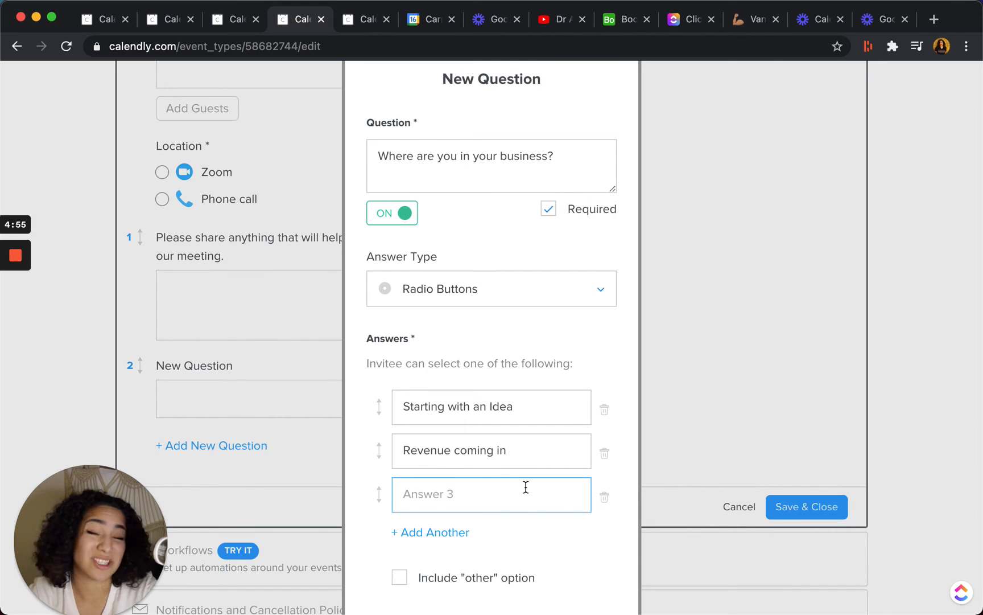
{"action": "type", "text": "Read"}
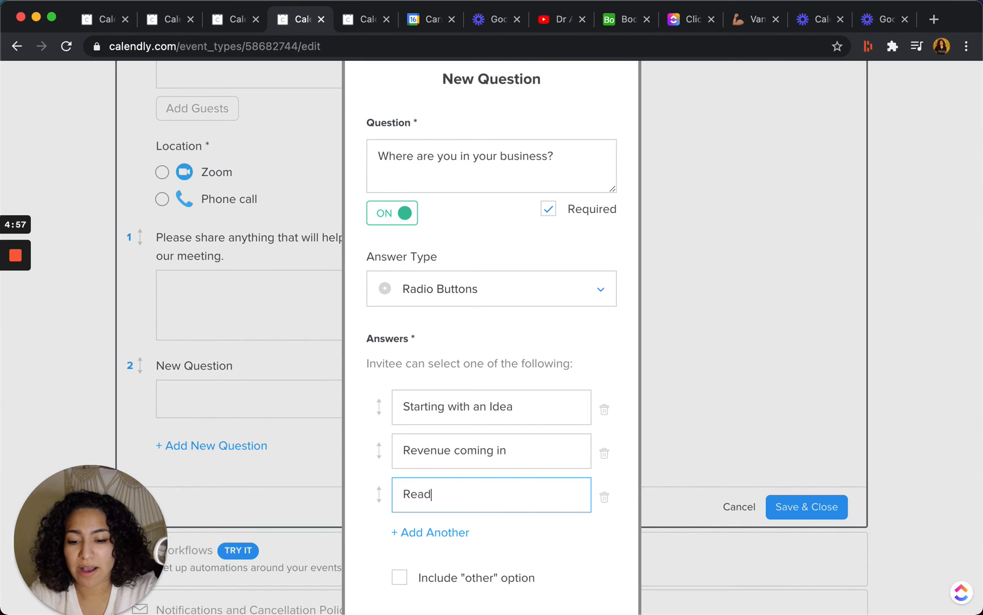
{"action": "type", "text": "y to Scale!"}
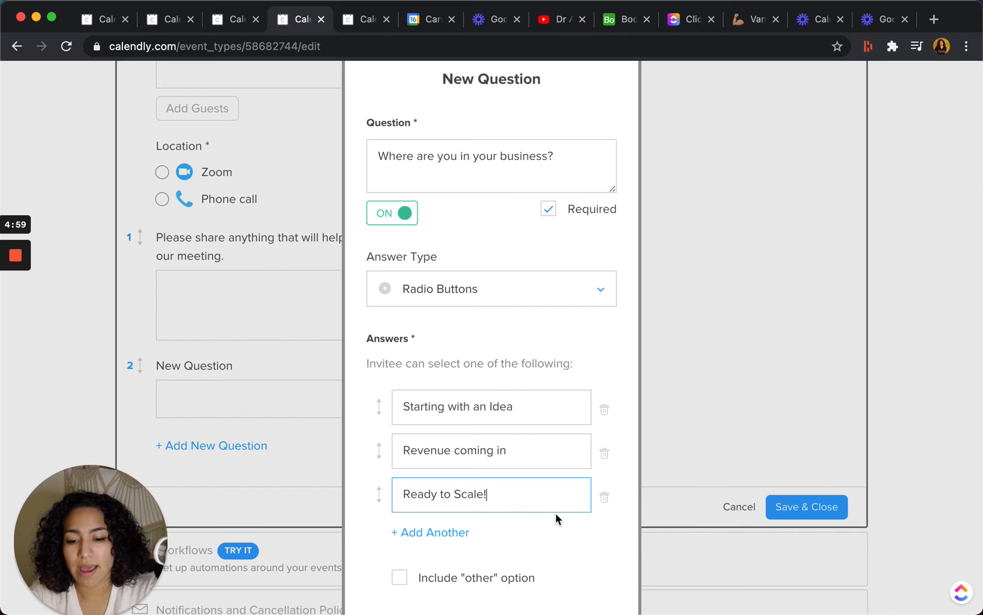
{"action": "scroll", "coordinate": [557, 518], "scroll_direction": "down", "scroll_amount": 3}
{"action": "left_click", "coordinate": [401, 442]}
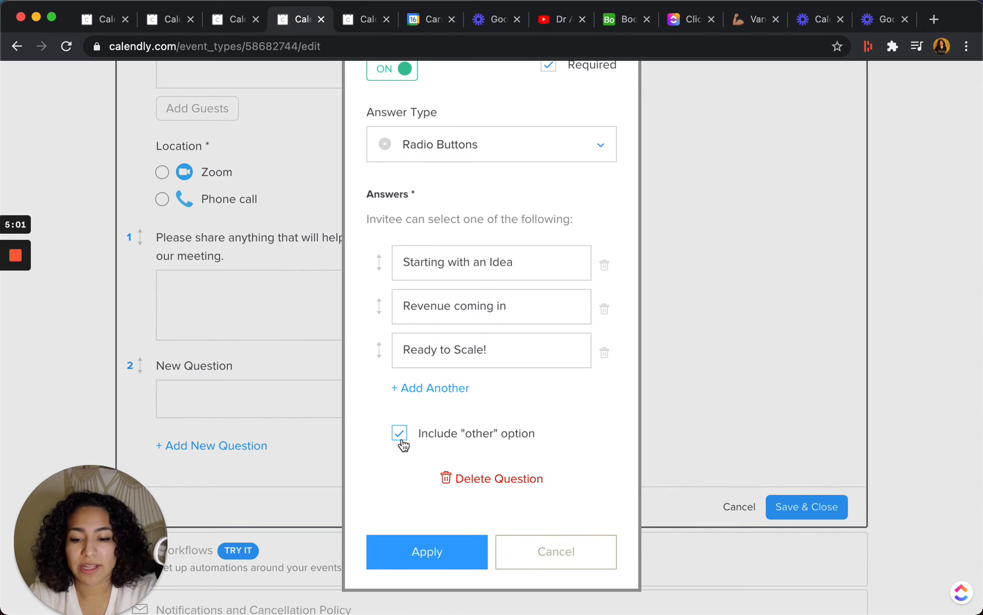
{"action": "left_click", "coordinate": [401, 443]}
{"action": "left_click", "coordinate": [420, 551]}
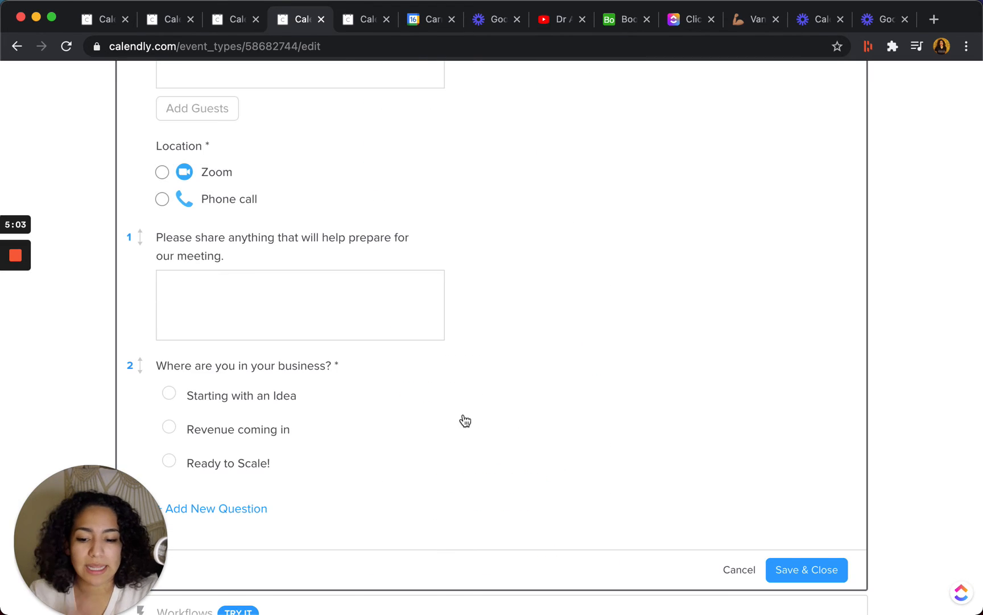
Save and close the Invitee Questions section.
{"action": "scroll", "coordinate": [466, 413], "scroll_direction": "down", "scroll_amount": 5}
{"action": "scroll", "coordinate": [683, 341], "scroll_direction": "up", "scroll_amount": 1}
{"action": "left_click", "coordinate": [811, 300]}
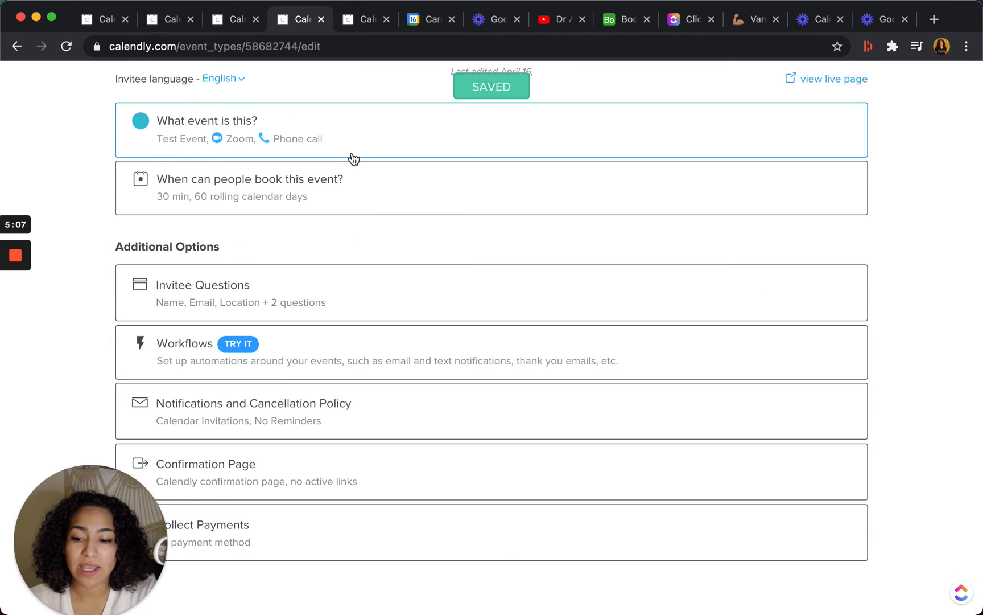
Open the Notifications and Cancellation Policy section at its Calendar Invitations settings.
{"action": "left_click", "coordinate": [326, 404]}
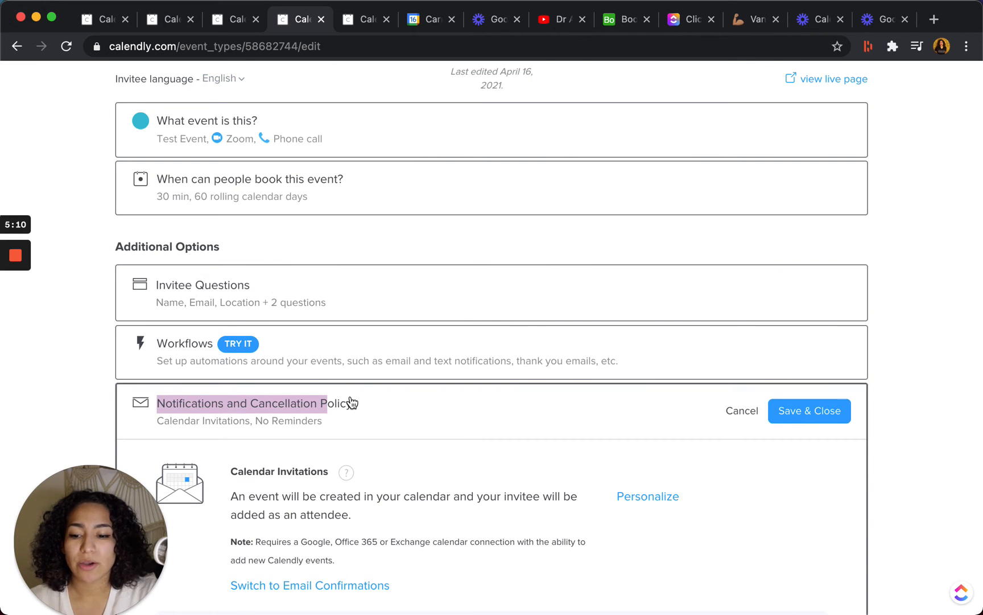
{"action": "scroll", "coordinate": [351, 403], "scroll_direction": "down", "scroll_amount": 8}
{"action": "scroll", "coordinate": [352, 403], "scroll_direction": "up", "scroll_amount": 5}
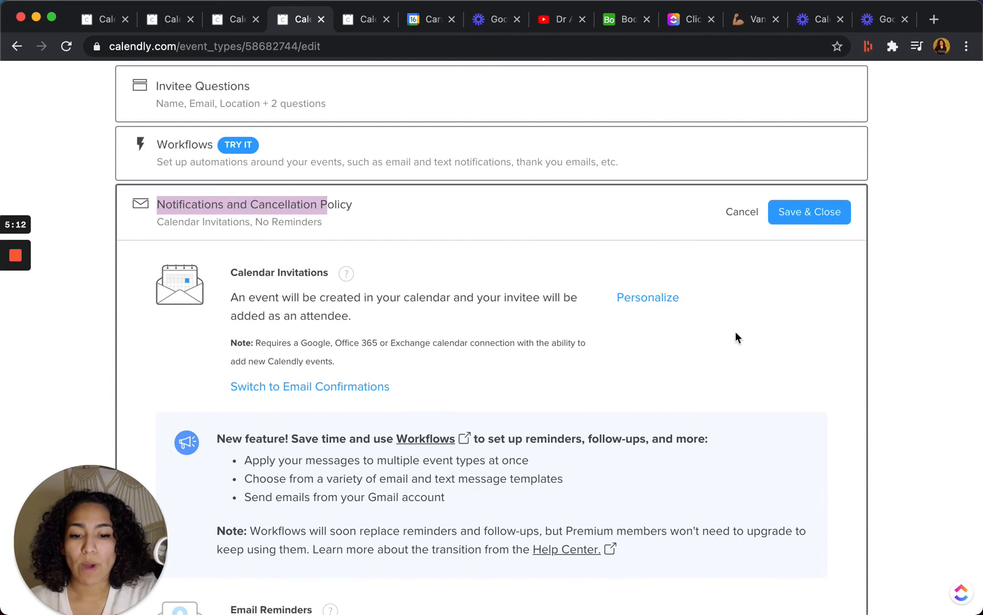
{"action": "scroll", "coordinate": [660, 364], "scroll_direction": "down", "scroll_amount": 5}
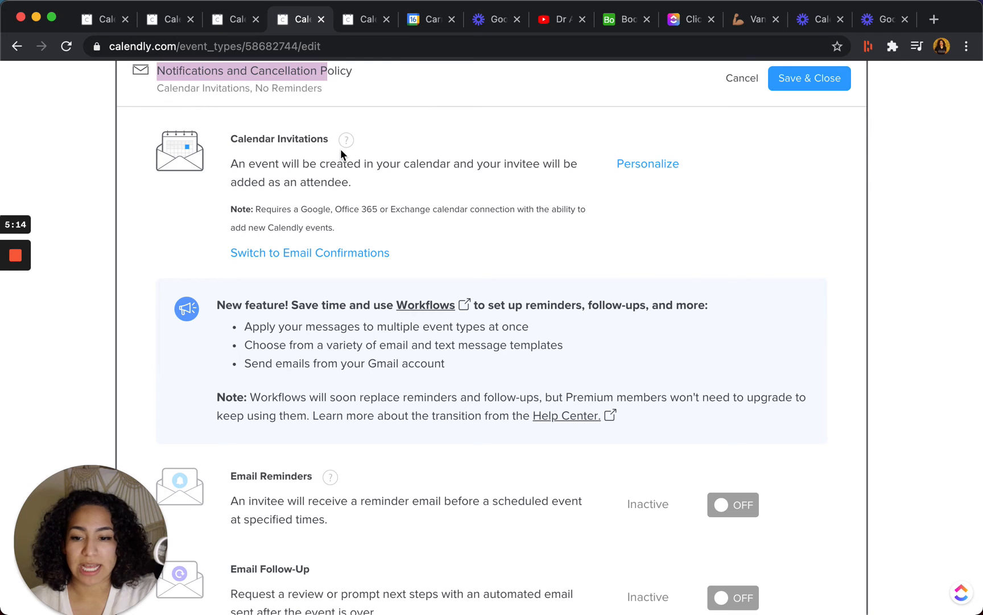
Examine the title and body templates of the calendar invitation and close its personalization settings.
{"action": "left_click", "coordinate": [662, 165]}
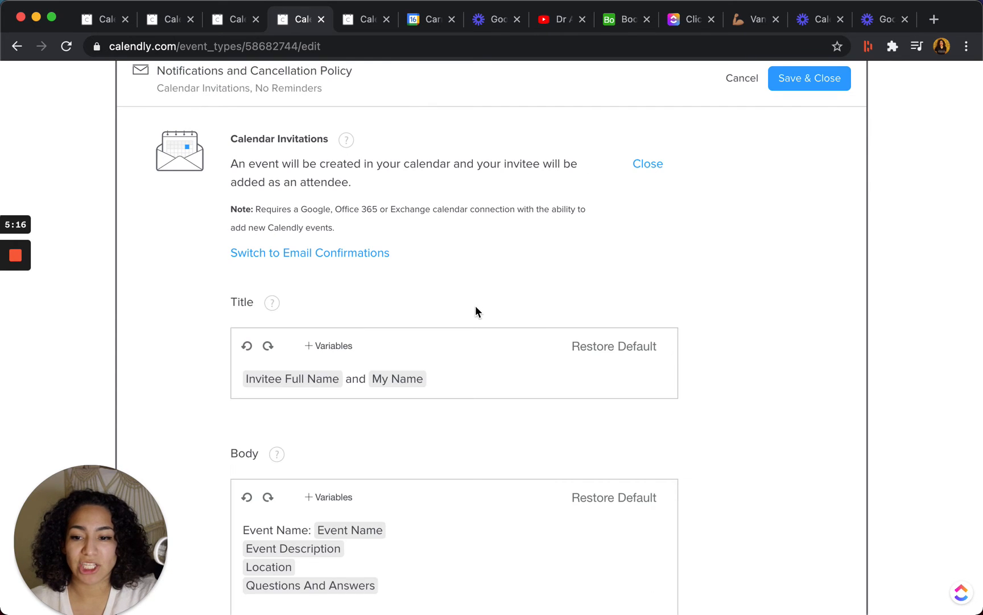
{"action": "scroll", "coordinate": [408, 384], "scroll_direction": "down", "scroll_amount": 4}
{"action": "scroll", "coordinate": [431, 309], "scroll_direction": "up", "scroll_amount": 3}
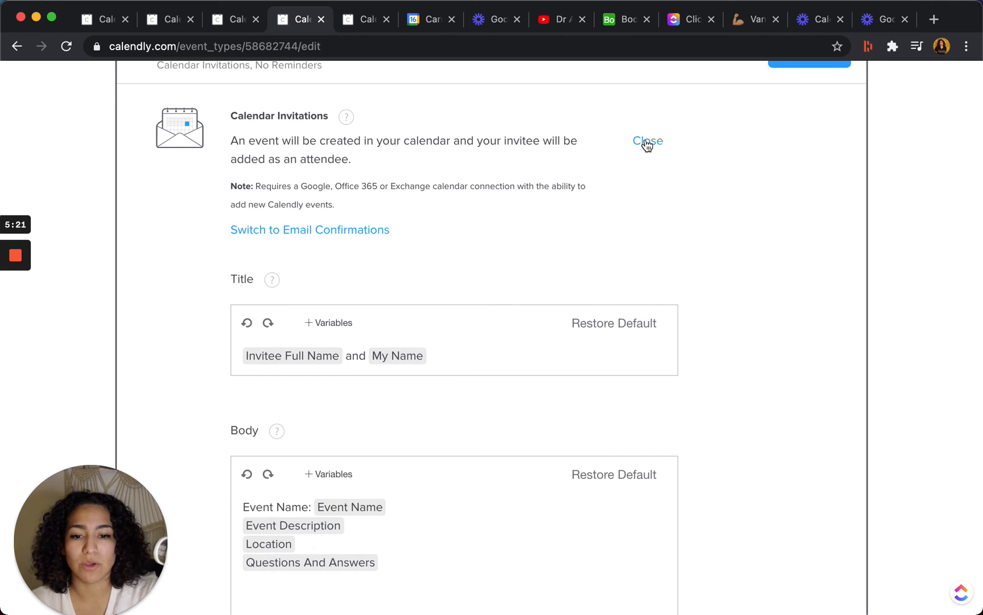
{"action": "left_click", "coordinate": [647, 143]}
Turn on Email Reminders and open their personalization settings.
{"action": "scroll", "coordinate": [610, 271], "scroll_direction": "down", "scroll_amount": 3}
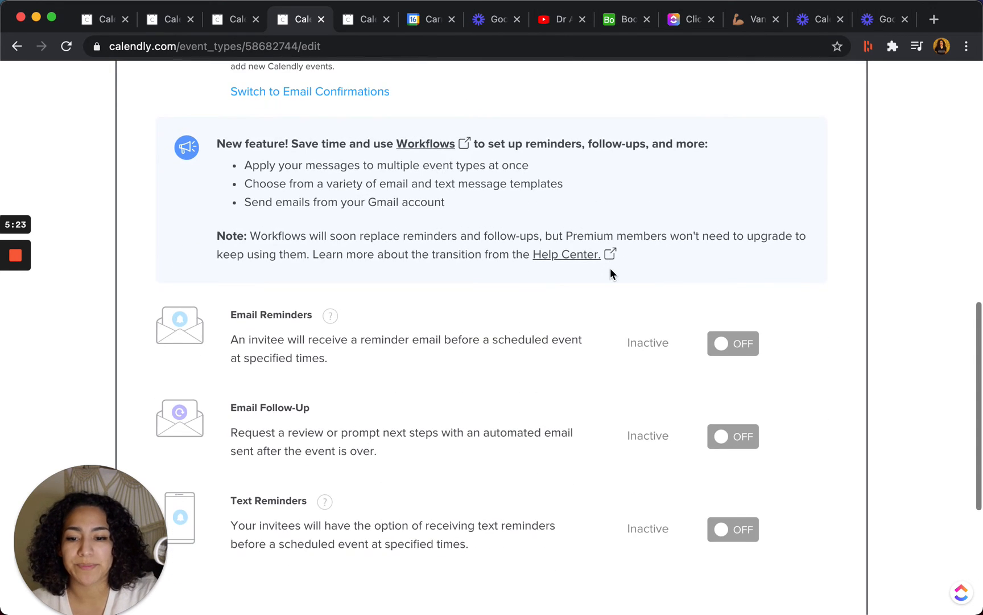
{"action": "scroll", "coordinate": [351, 181], "scroll_direction": "down", "scroll_amount": 3}
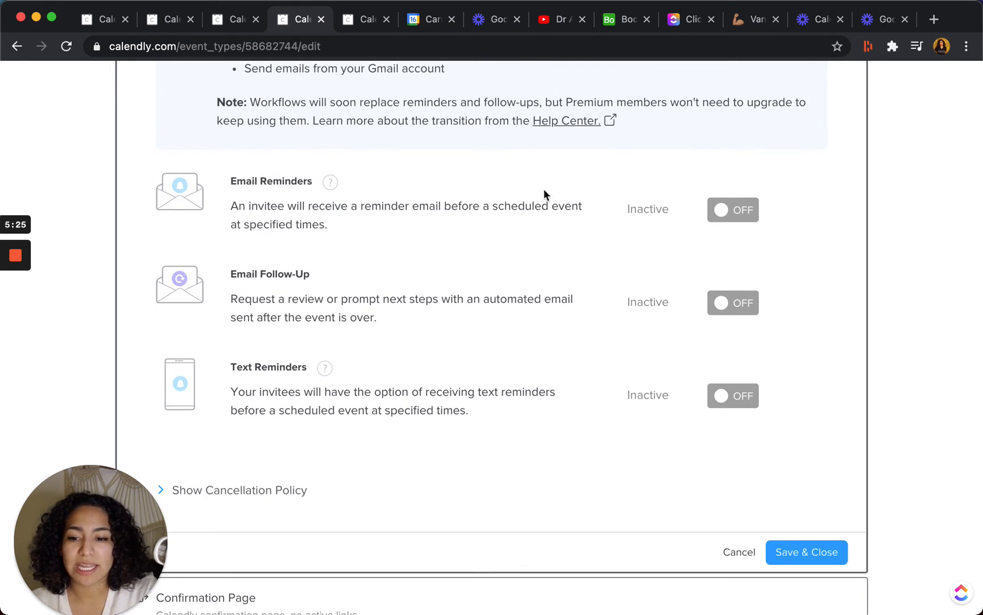
{"action": "left_click", "coordinate": [733, 212]}
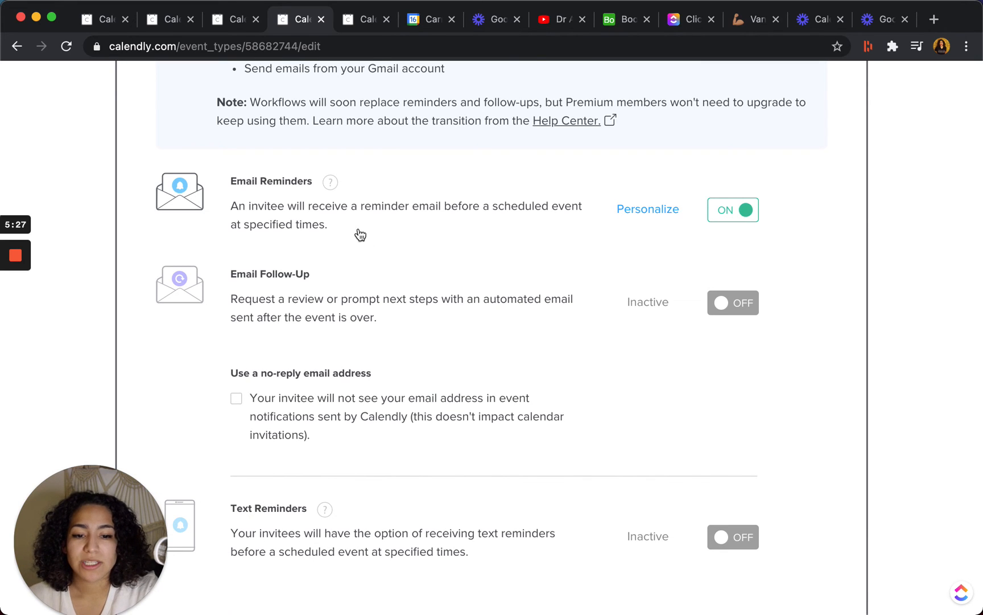
{"action": "left_click", "coordinate": [630, 211]}
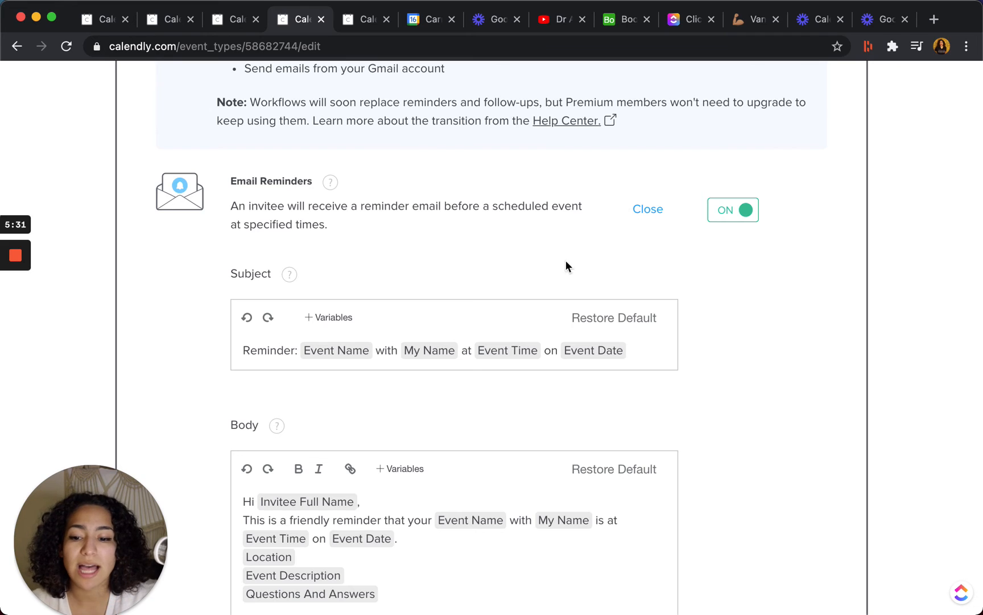
Add a second email reminder timed 2 hours before the event.
{"action": "scroll", "coordinate": [565, 261], "scroll_direction": "down", "scroll_amount": 5}
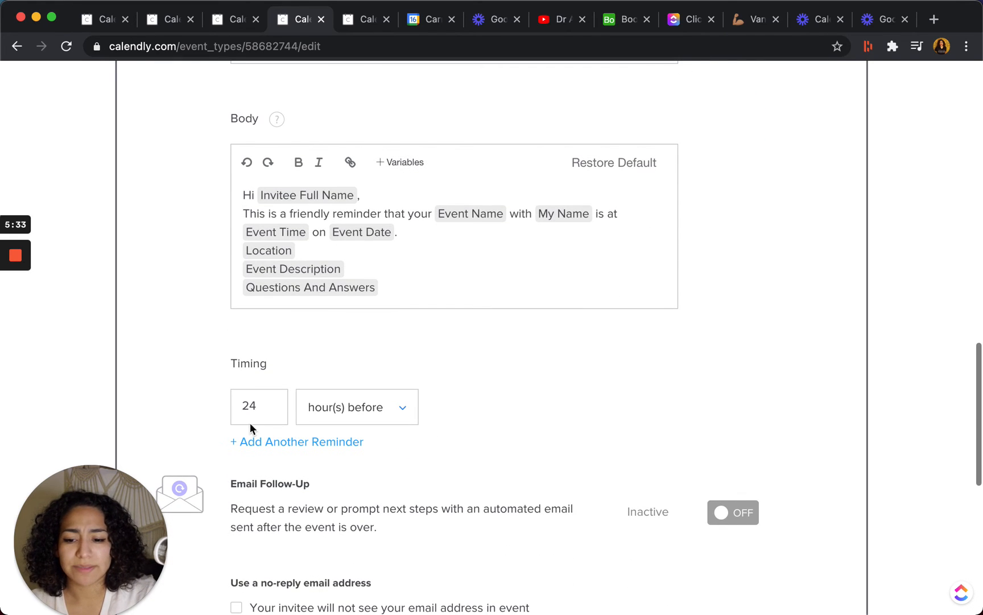
{"action": "left_click", "coordinate": [255, 407]}
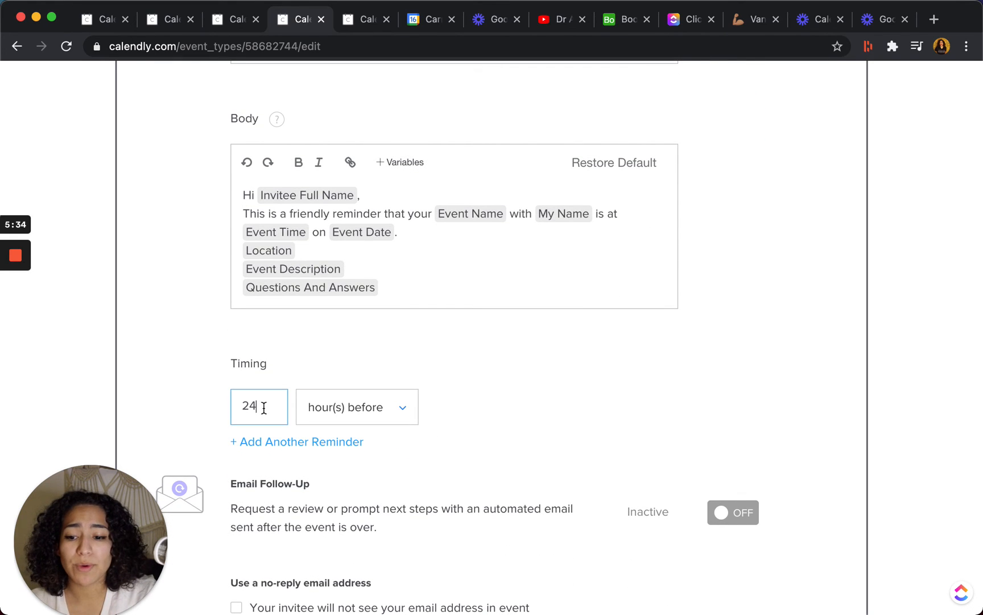
{"action": "left_click", "coordinate": [285, 443]}
{"action": "double_click", "coordinate": [261, 449]}
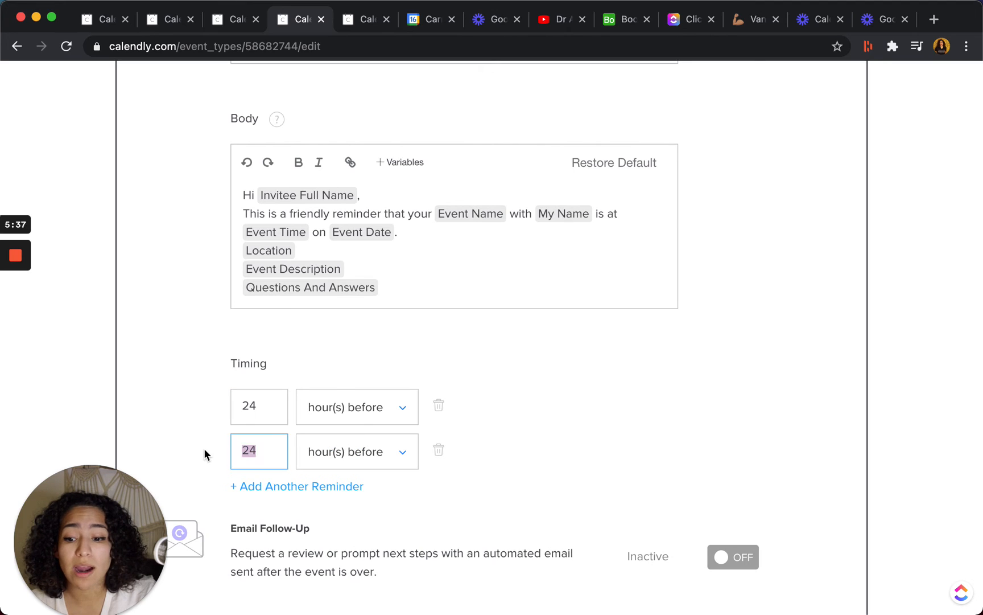
{"action": "type", "text": "2"}
{"action": "left_click", "coordinate": [650, 461]}
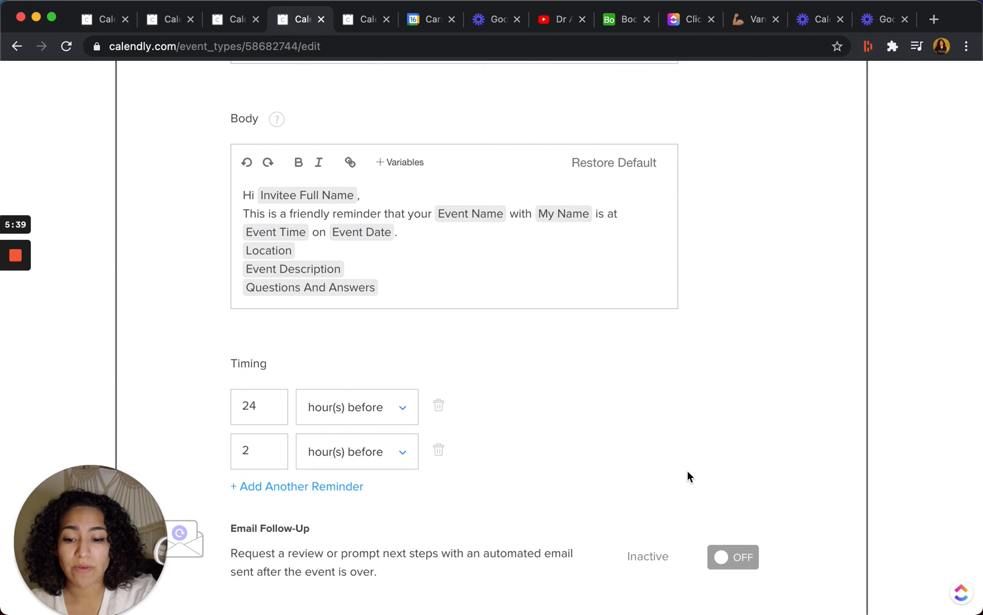
Turn on Text Reminders and open their message and timing settings.
{"action": "scroll", "coordinate": [688, 476], "scroll_direction": "down", "scroll_amount": 7}
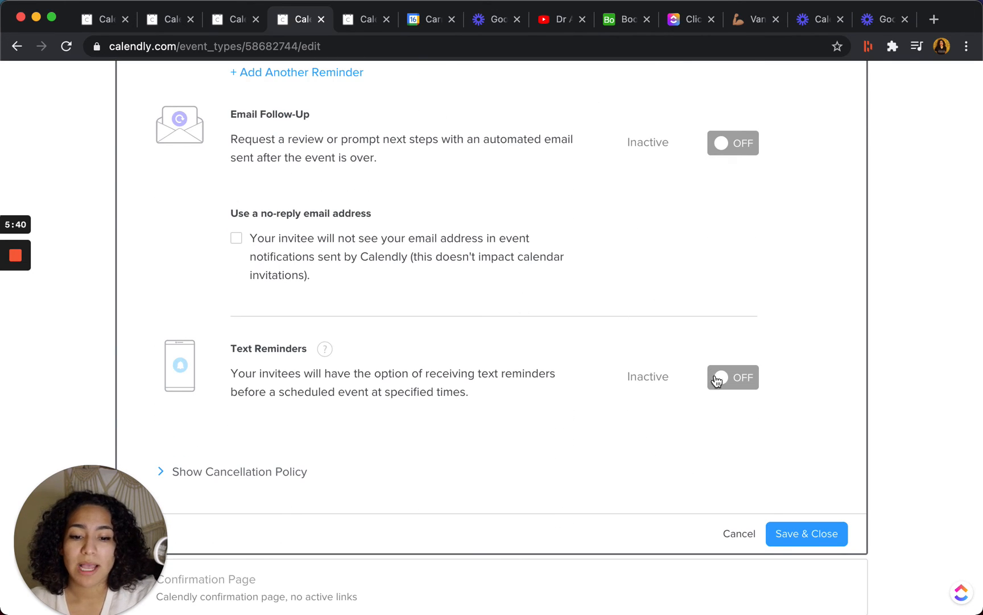
{"action": "left_click", "coordinate": [733, 385]}
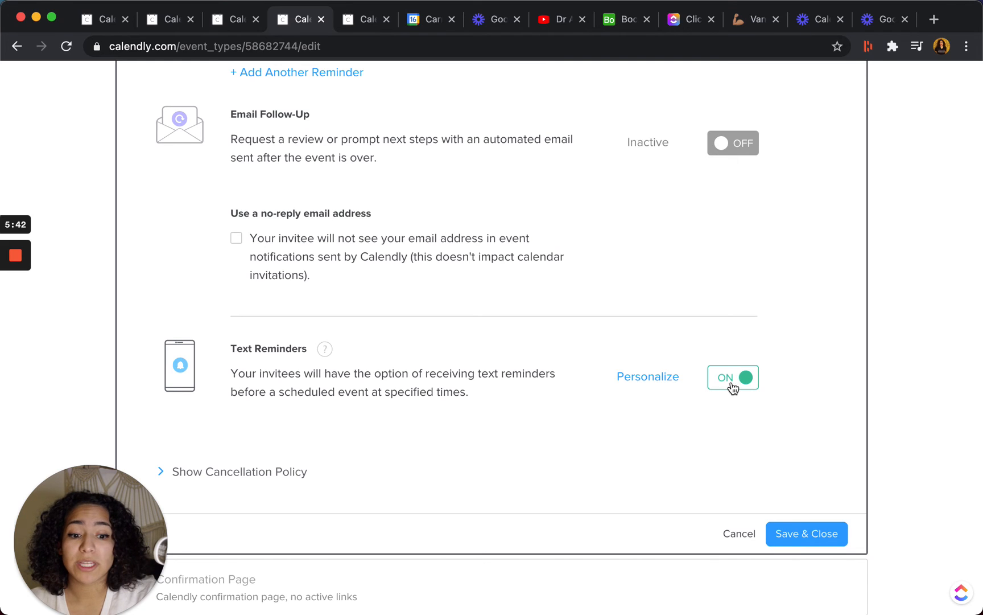
{"action": "left_click", "coordinate": [649, 376]}
{"action": "scroll", "coordinate": [542, 381], "scroll_direction": "up", "scroll_amount": 5}
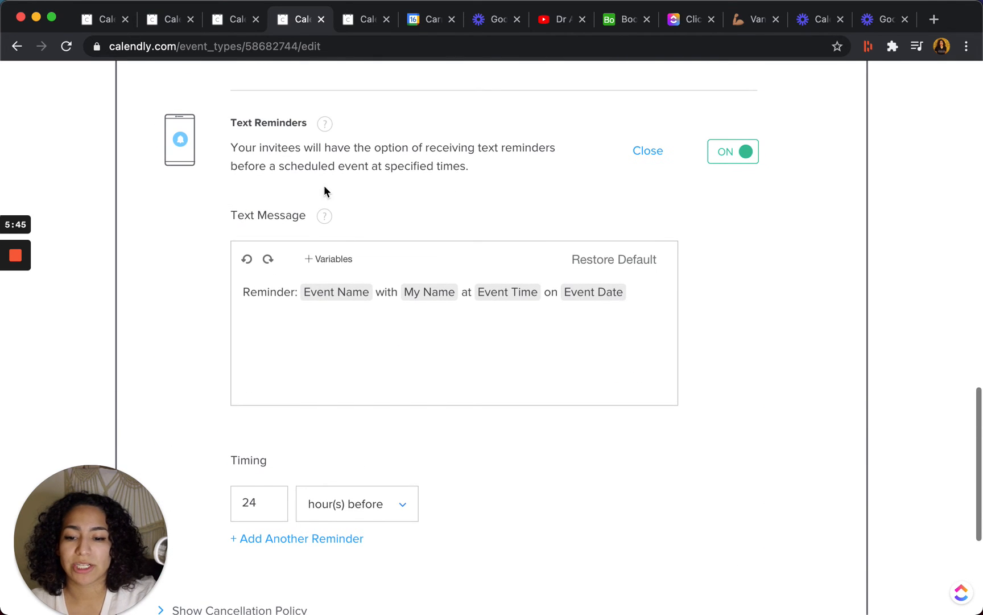
Set the text reminder's timing to 1 hour before the event.
{"action": "left_click", "coordinate": [256, 515]}
{"action": "key", "text": "super+a"}
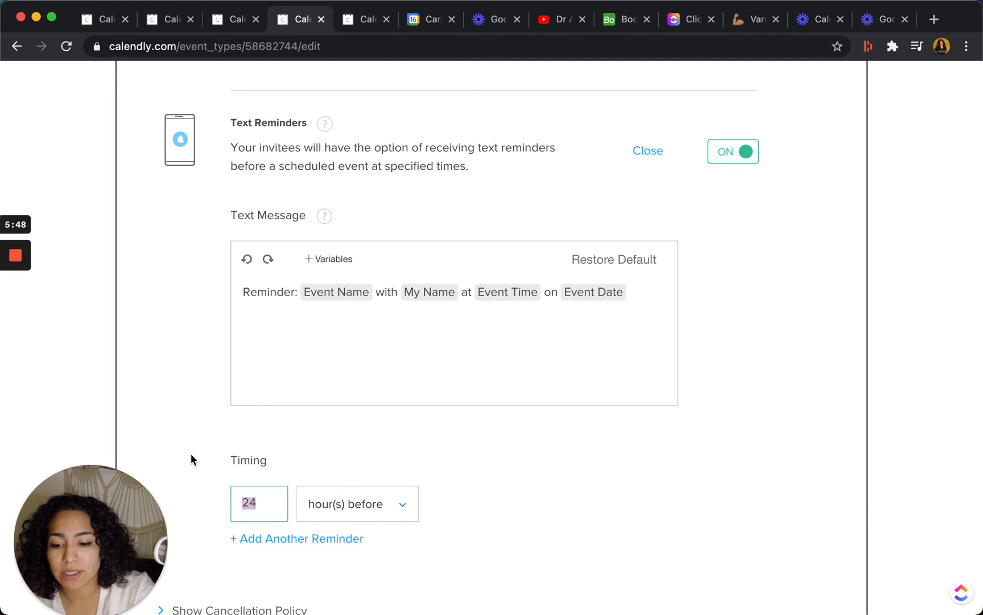
{"action": "type", "text": "1"}
{"action": "left_click", "coordinate": [495, 482]}
{"action": "scroll", "coordinate": [498, 480], "scroll_direction": "down", "scroll_amount": 5}
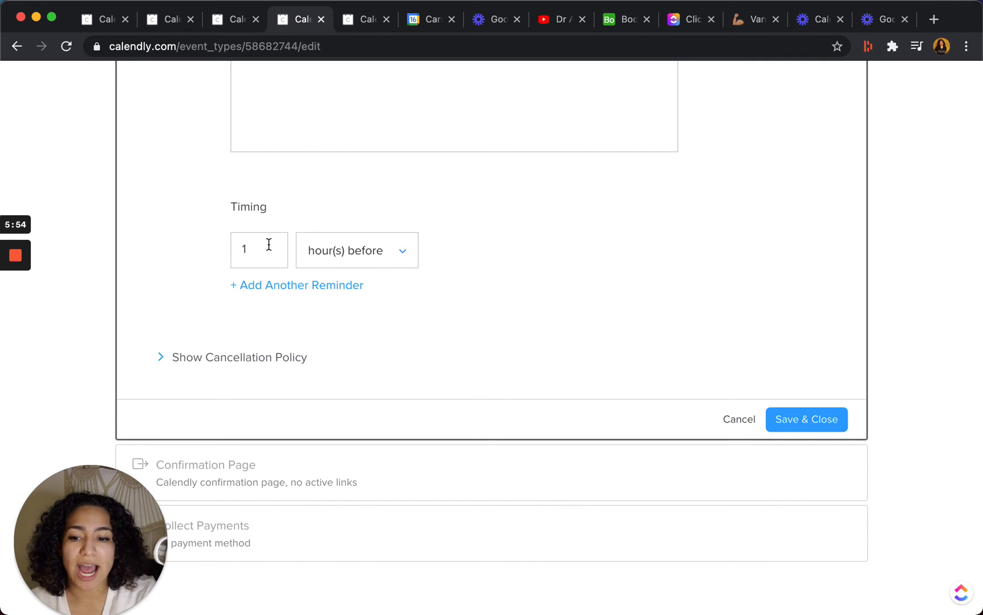
Expand the Cancellation Policy settings and open the policy text for editing.
{"action": "left_click", "coordinate": [267, 356]}
{"action": "scroll", "coordinate": [354, 375], "scroll_direction": "down", "scroll_amount": 3}
{"action": "left_click", "coordinate": [354, 317]}
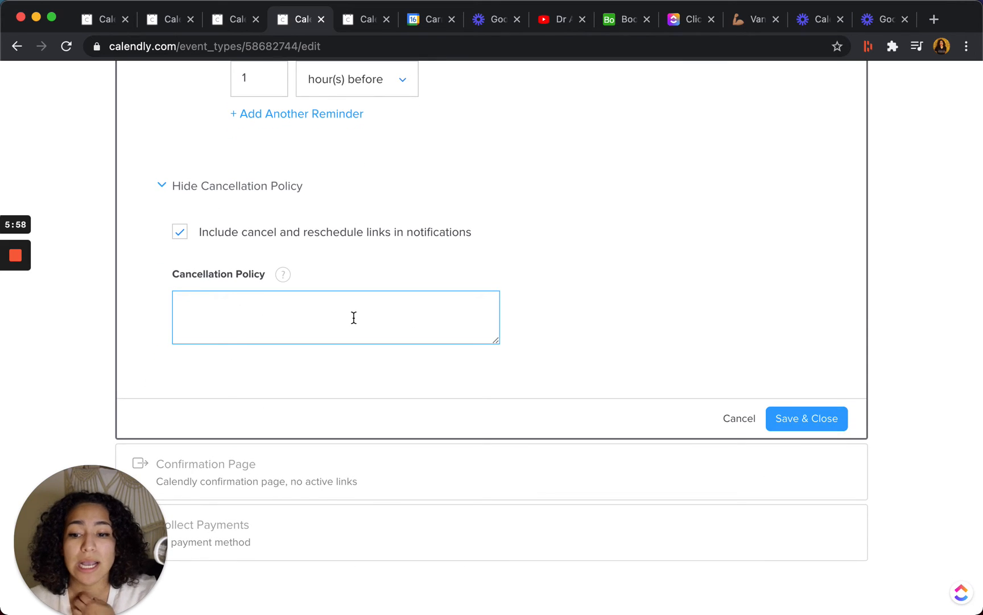
{"action": "type", "text": "no"}
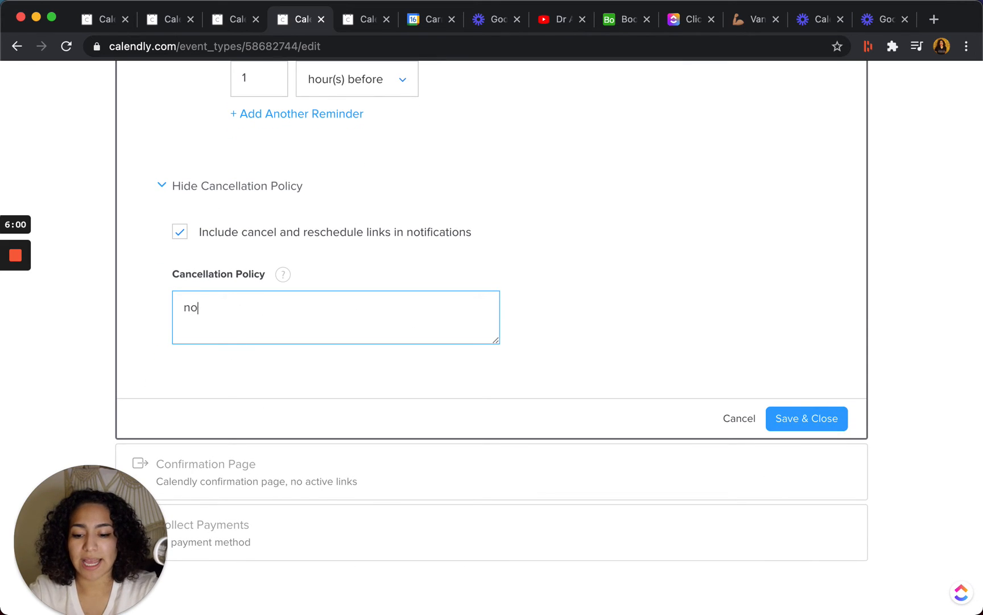
{"action": "type", "text": " rebooking"}
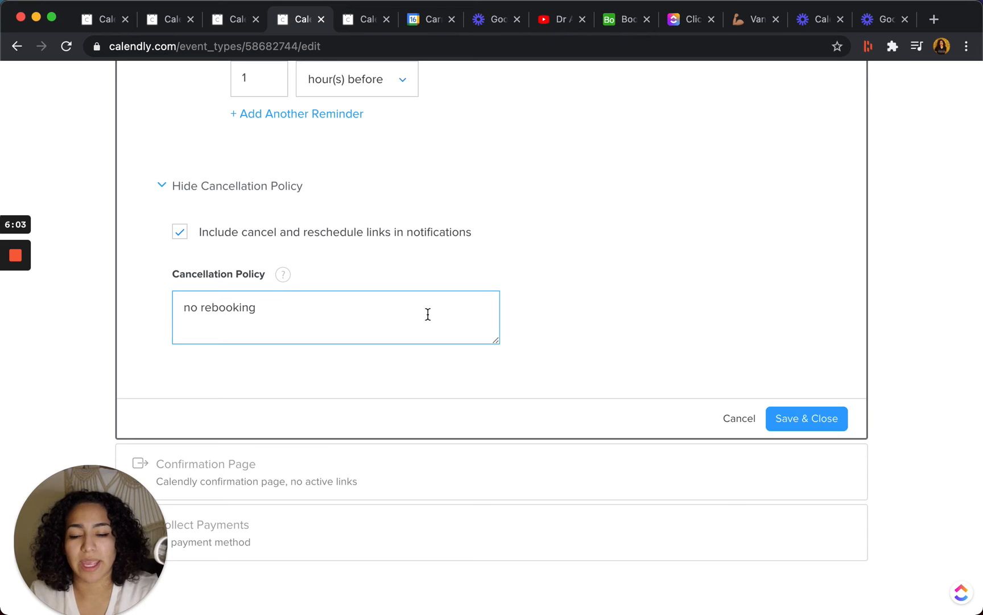
{"action": "type", "text": " within"}
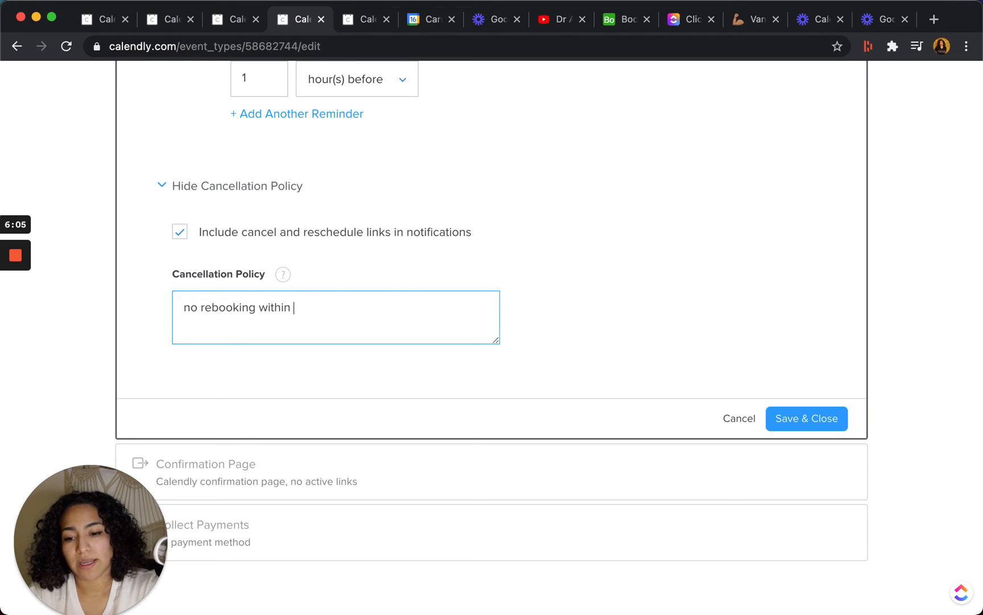
{"action": "key", "text": "super+a"}
{"action": "key", "text": "BackSpace"}
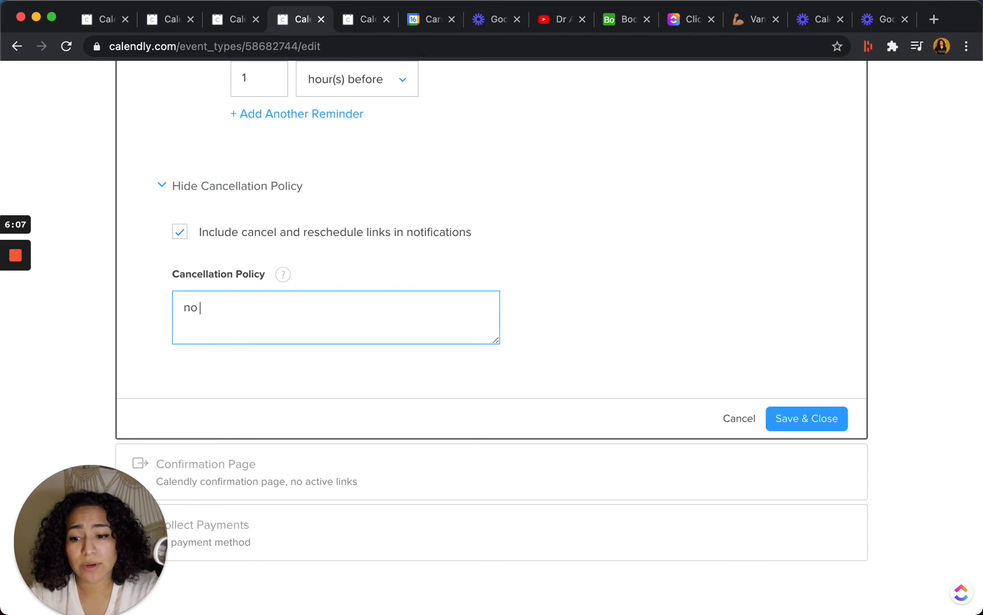
Enter "no refund within 24 hours" as the cancellation policy and save the notification settings.
{"action": "type", "text": "no refund wit"}
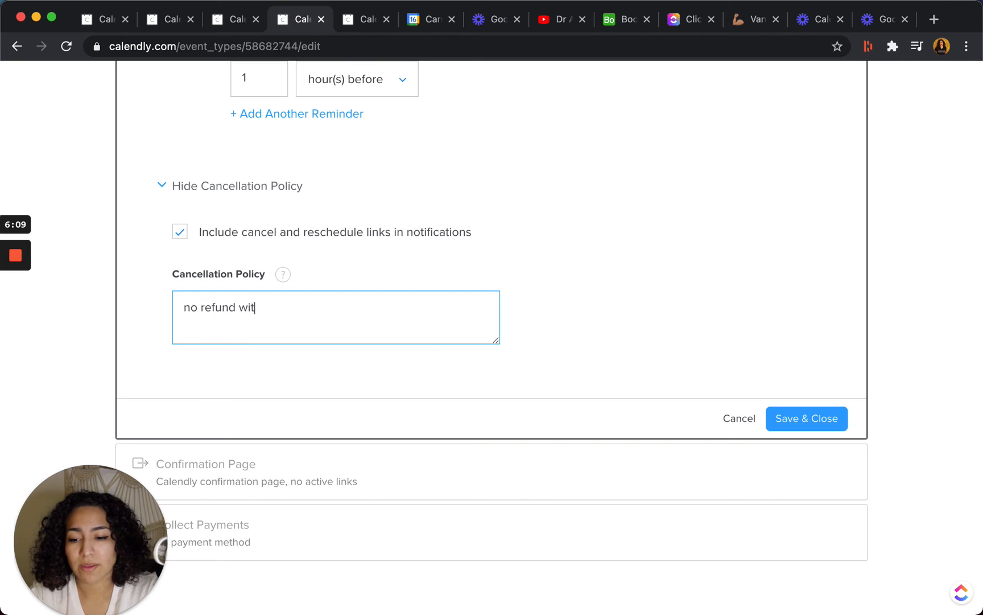
{"action": "type", "text": "hin 24 hours"}
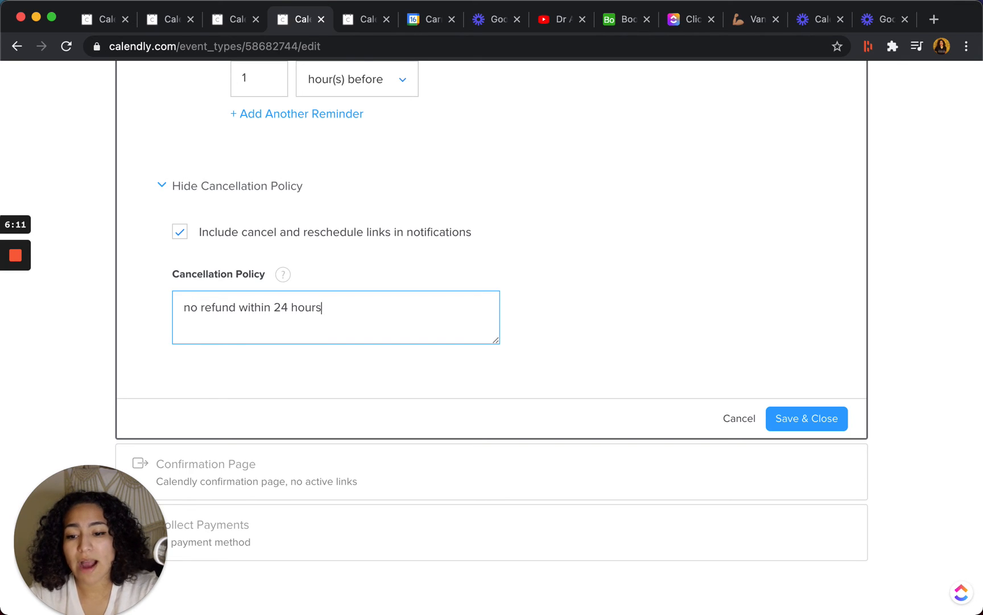
{"action": "left_click", "coordinate": [794, 419]}
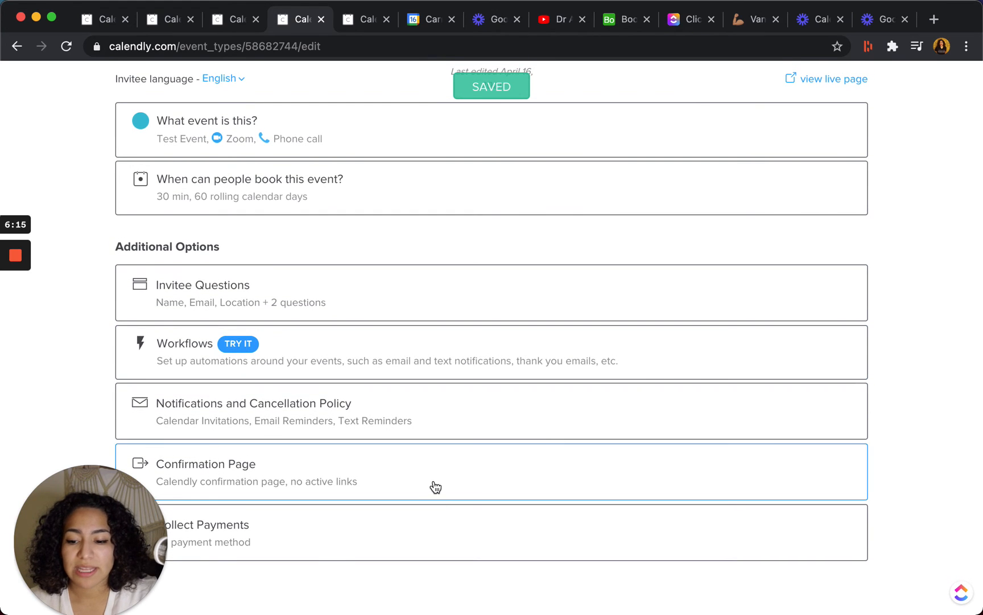
Set the Confirmation Page to redirect to the external site buildwithjoy.co/blog and save it.
{"action": "left_click", "coordinate": [435, 486]}
{"action": "scroll", "coordinate": [474, 333], "scroll_direction": "up", "scroll_amount": 2}
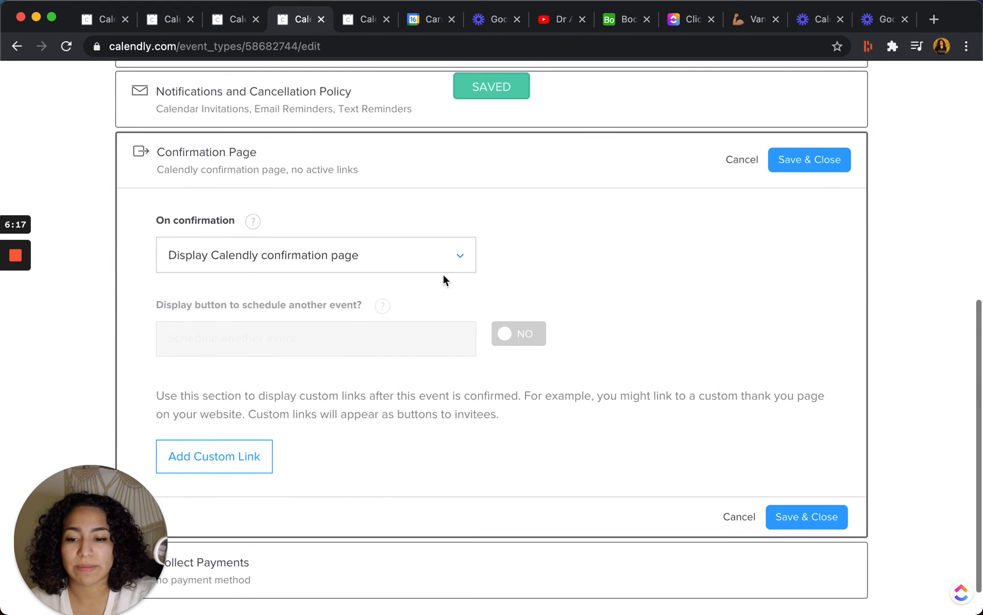
{"action": "left_click", "coordinate": [438, 256]}
{"action": "left_click", "coordinate": [382, 326]}
{"action": "left_click", "coordinate": [377, 365]}
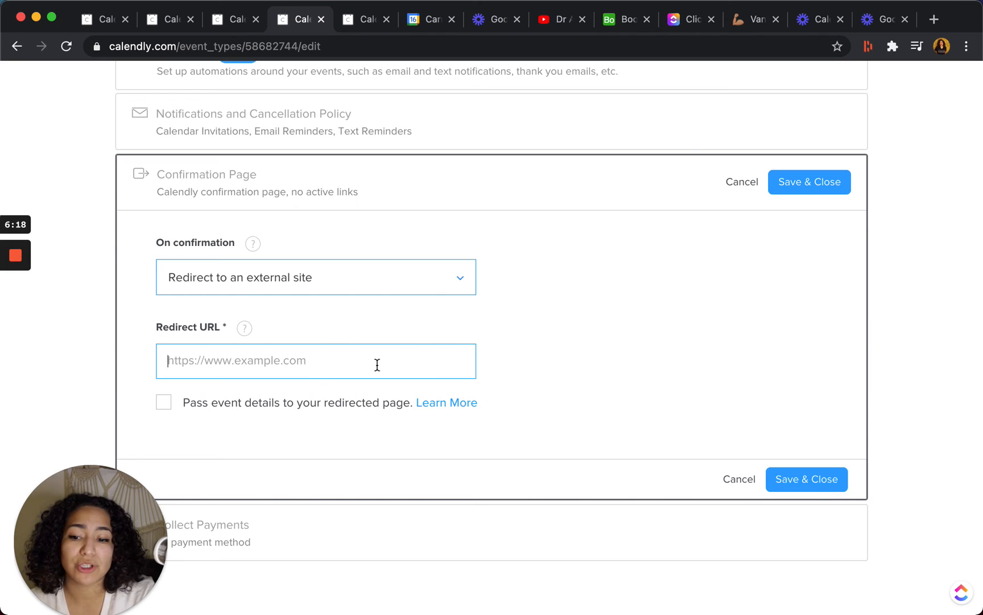
{"action": "type", "text": "buildwithjo"}
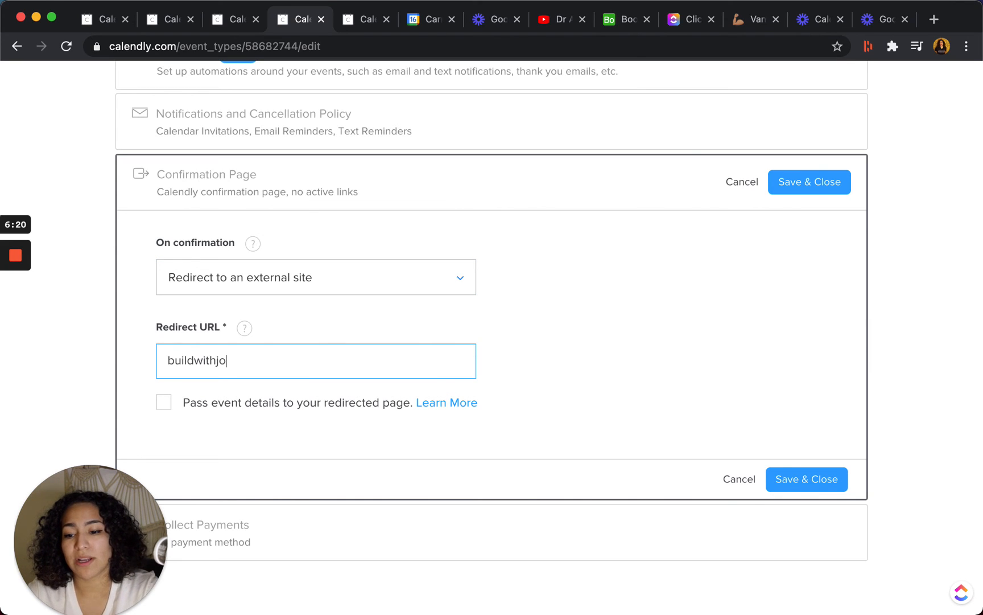
{"action": "type", "text": "y.com/"}
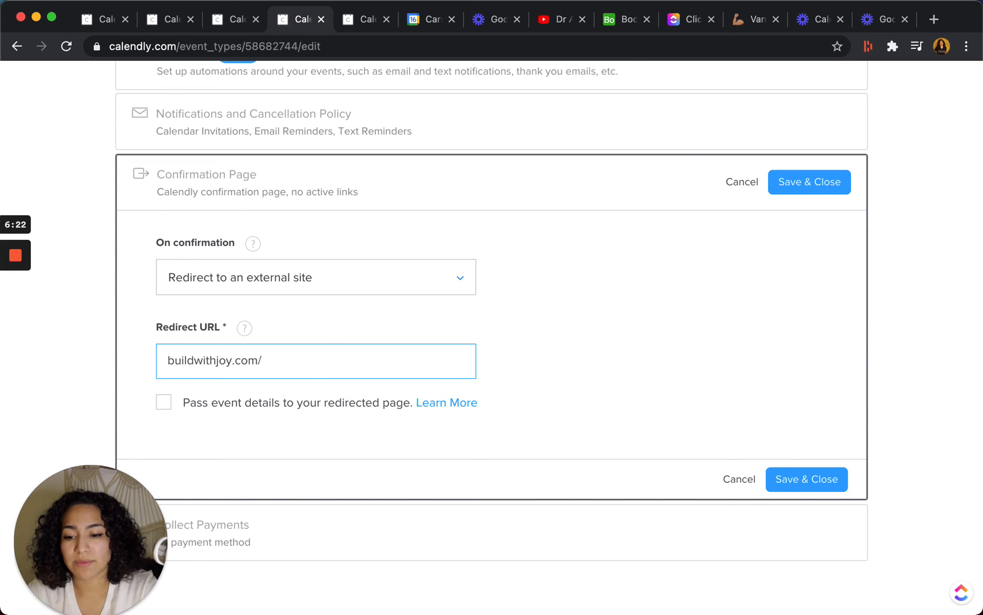
{"action": "key", "text": "BackSpace"}
{"action": "key", "text": "BackSpace"}
{"action": "type", "text": "/blog"}
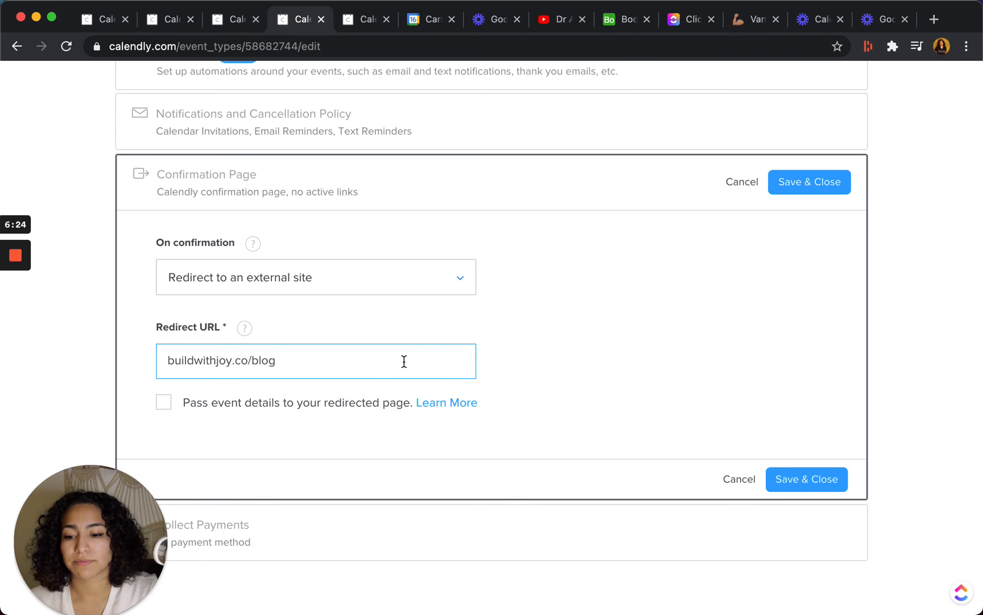
{"action": "left_click", "coordinate": [821, 180]}
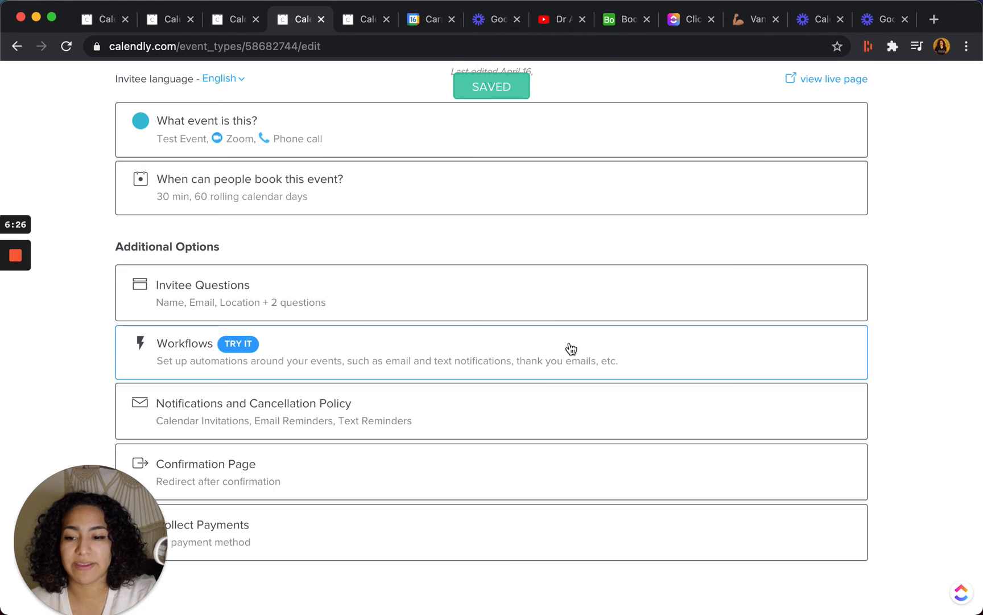
Set Collect Payments to accept payments with Stripe for 250.00 USD and save the settings.
{"action": "left_click", "coordinate": [452, 542]}
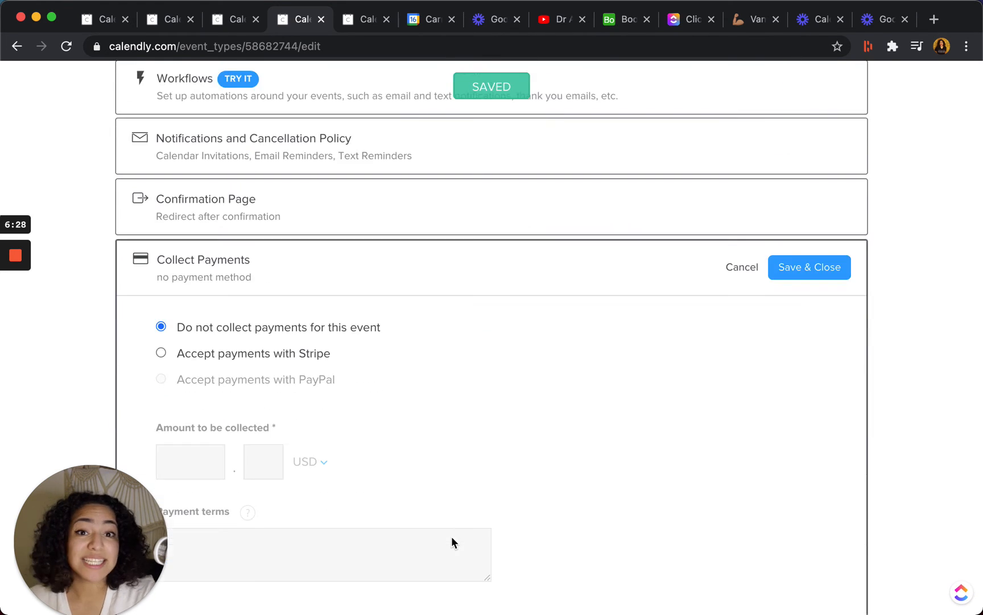
{"action": "left_click", "coordinate": [258, 351]}
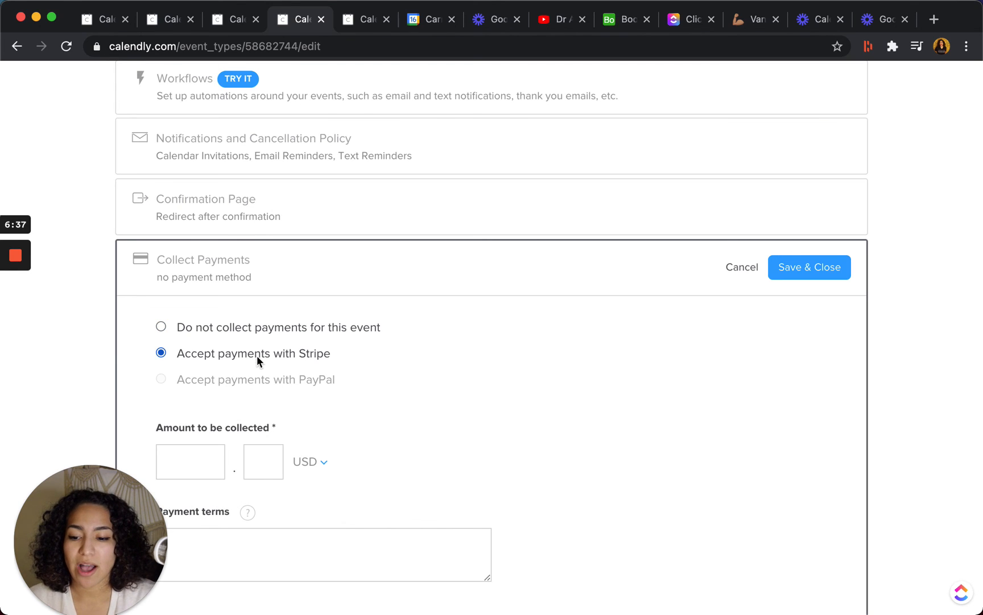
{"action": "scroll", "coordinate": [247, 422], "scroll_direction": "down", "scroll_amount": 2}
{"action": "left_click", "coordinate": [203, 353]}
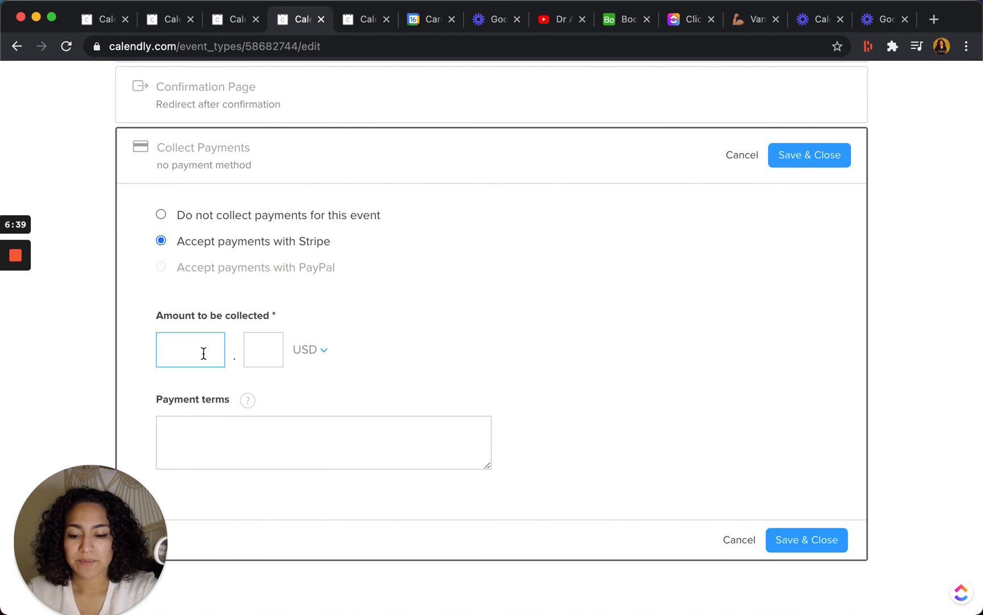
{"action": "type", "text": "90"}
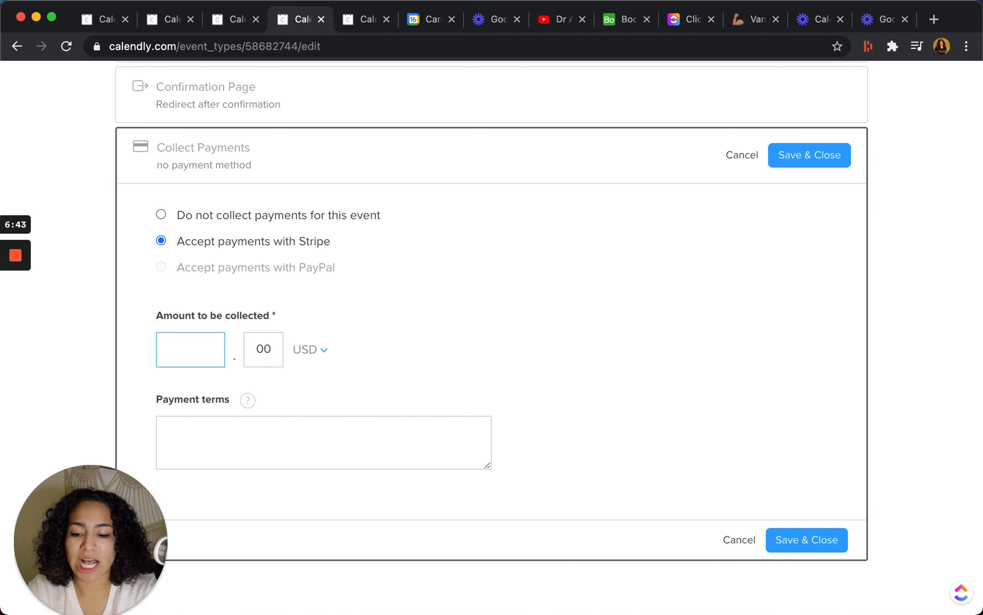
{"action": "type", "text": "250"}
{"action": "left_click", "coordinate": [274, 427]}
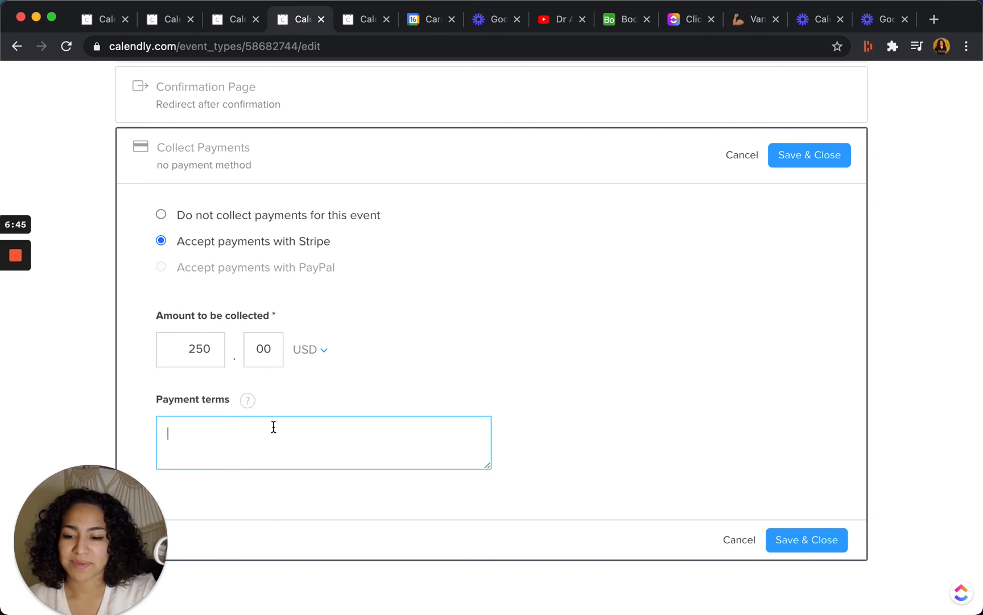
{"action": "double_click", "coordinate": [219, 353]}
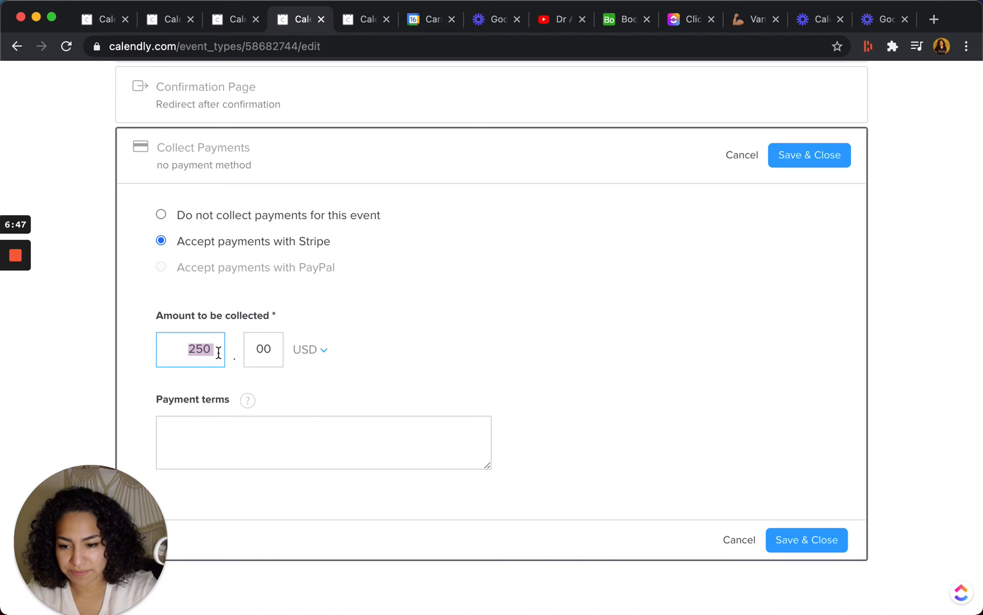
{"action": "left_click", "coordinate": [422, 350]}
{"action": "left_click", "coordinate": [820, 540]}
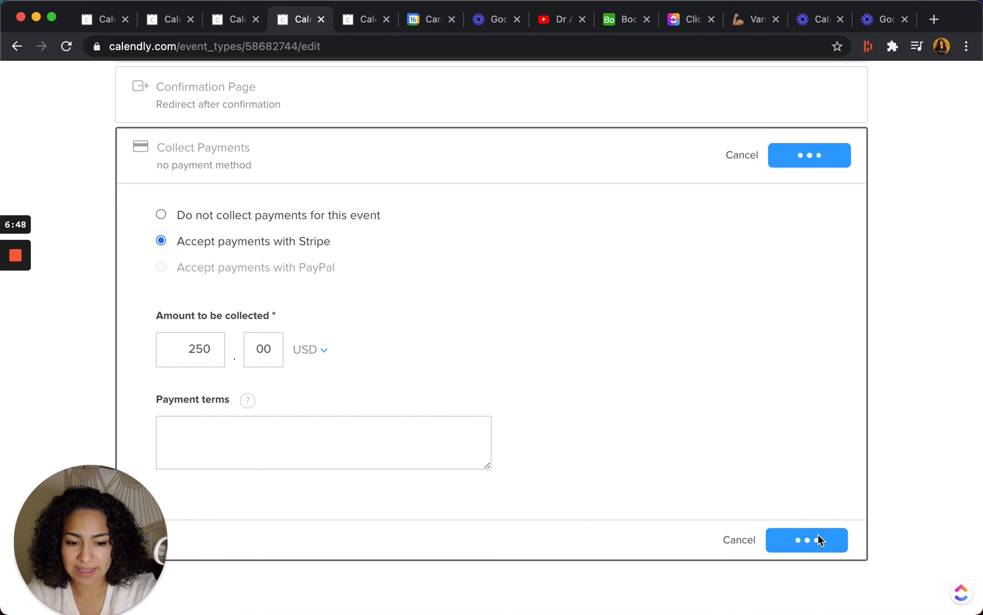
{"action": "scroll", "coordinate": [794, 522], "scroll_direction": "up", "scroll_amount": 5}
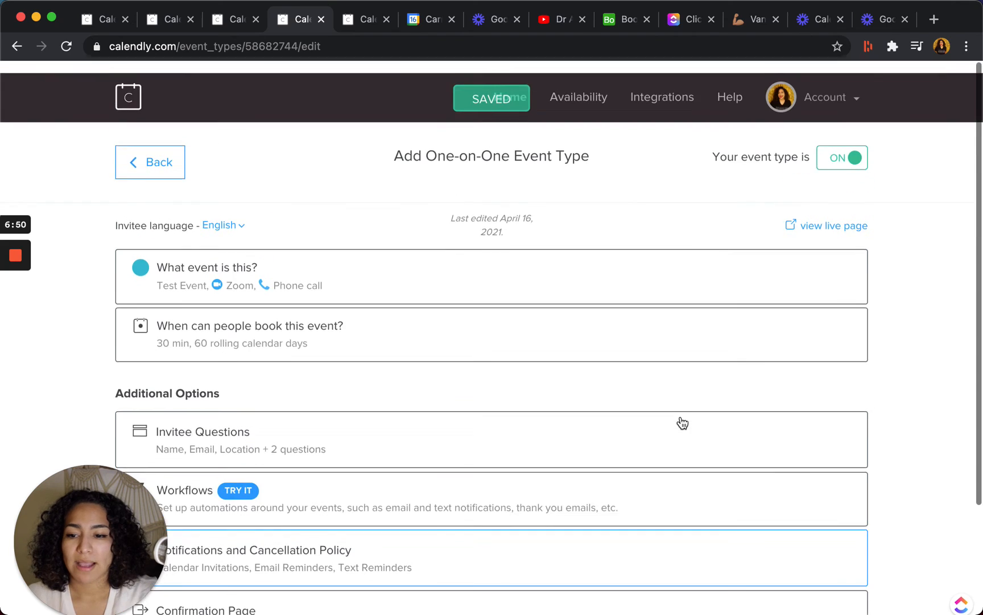
{"action": "left_click", "coordinate": [496, 312]}
{"action": "scroll", "coordinate": [313, 367], "scroll_direction": "down", "scroll_amount": 3}
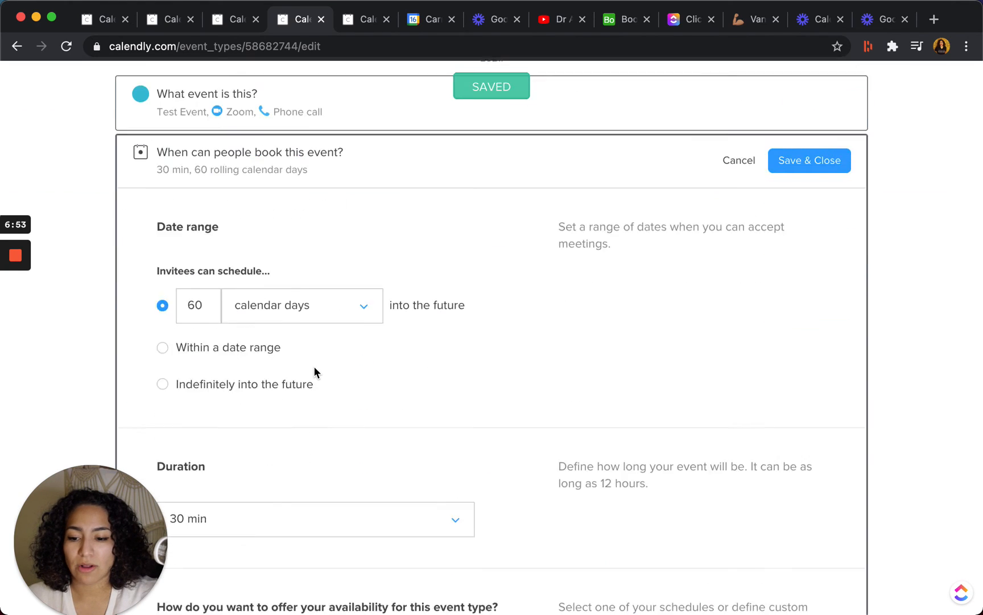
{"action": "scroll", "coordinate": [313, 368], "scroll_direction": "up", "scroll_amount": 3}
{"action": "left_click", "coordinate": [382, 274]}
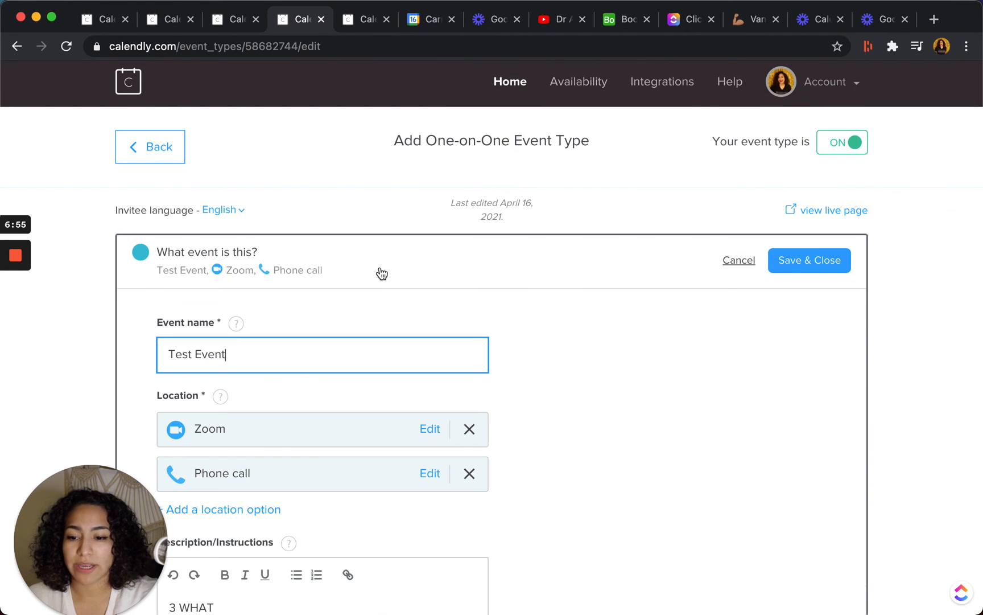
{"action": "scroll", "coordinate": [348, 333], "scroll_direction": "down", "scroll_amount": 8}
{"action": "scroll", "coordinate": [349, 333], "scroll_direction": "down", "scroll_amount": 3}
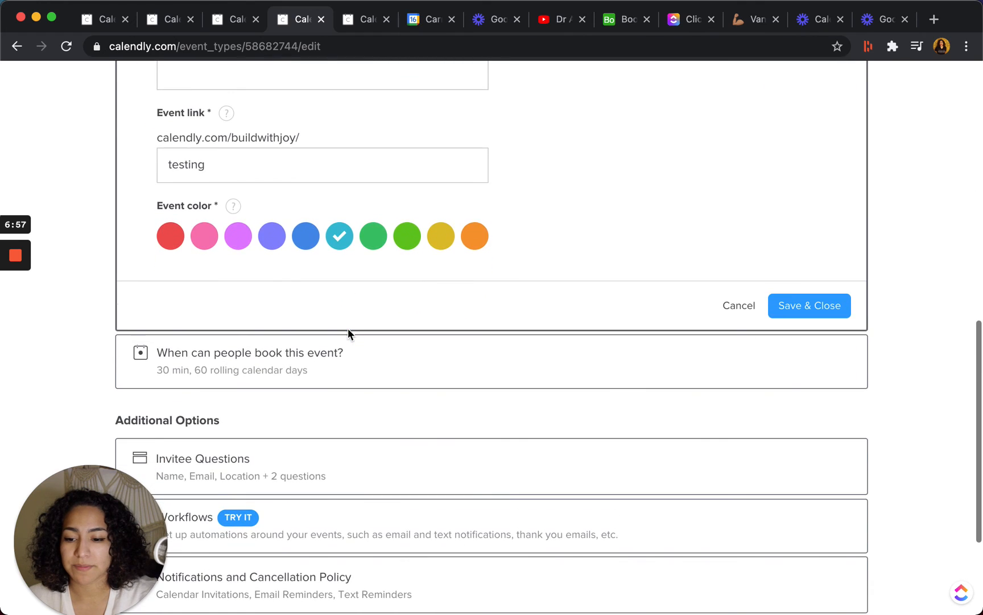
Set the event's duration to 60 min in its booking settings and save the change.
{"action": "left_click", "coordinate": [318, 356]}
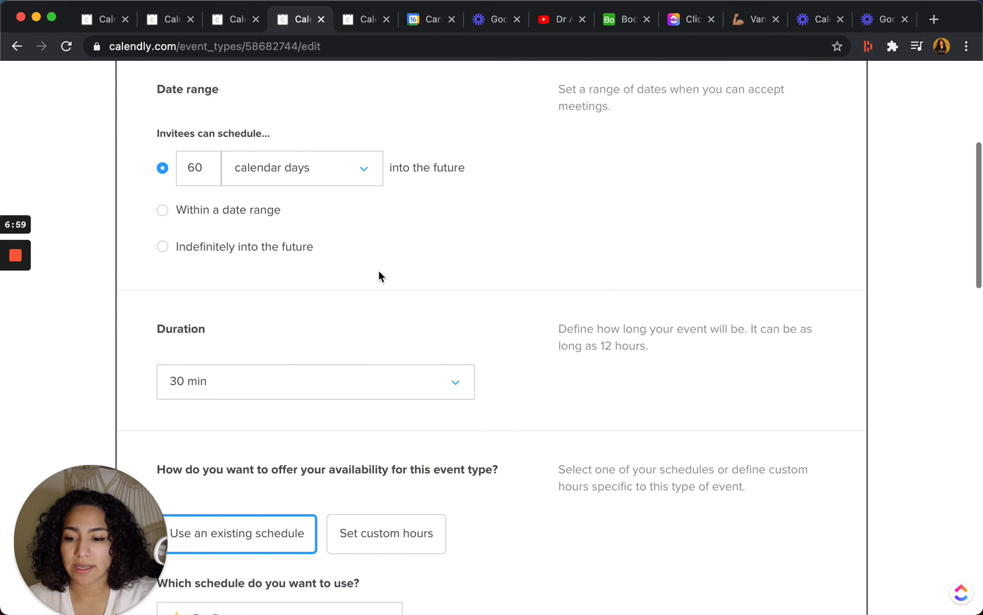
{"action": "left_click", "coordinate": [365, 380]}
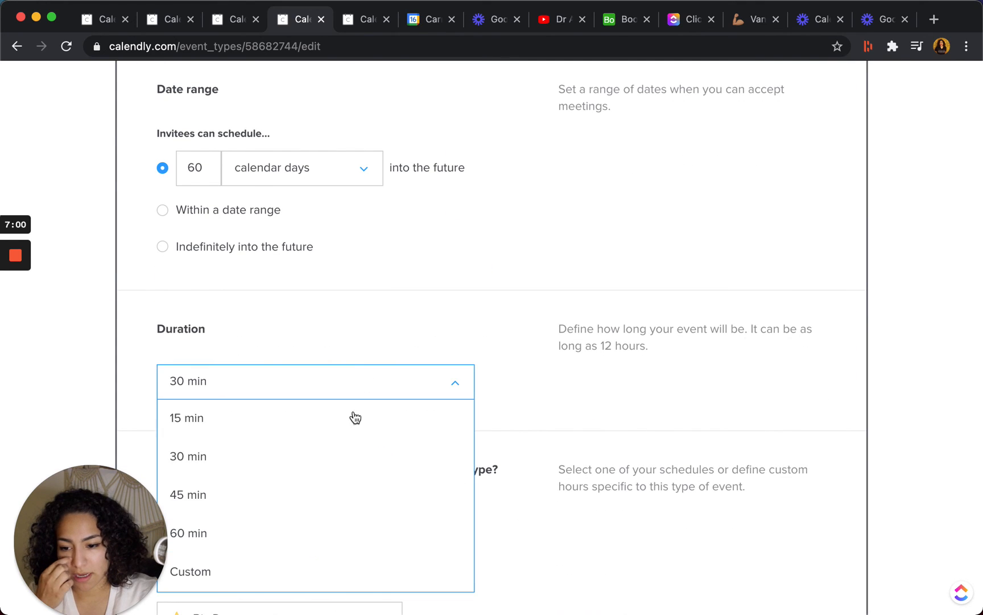
{"action": "left_click", "coordinate": [319, 529]}
{"action": "scroll", "coordinate": [466, 260], "scroll_direction": "down", "scroll_amount": 3}
{"action": "scroll", "coordinate": [466, 260], "scroll_direction": "down", "scroll_amount": 6}
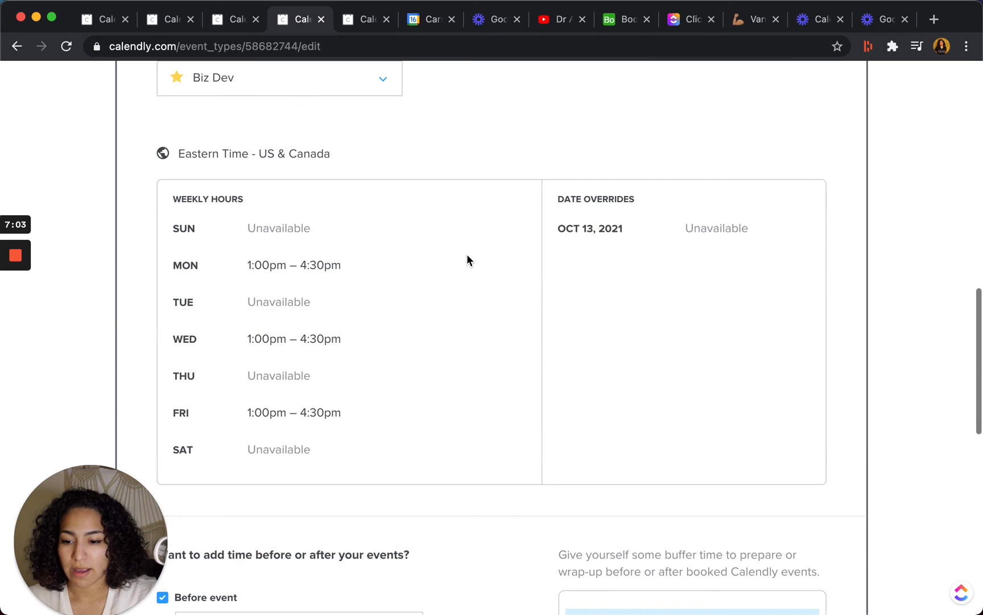
{"action": "scroll", "coordinate": [466, 259], "scroll_direction": "down", "scroll_amount": 8}
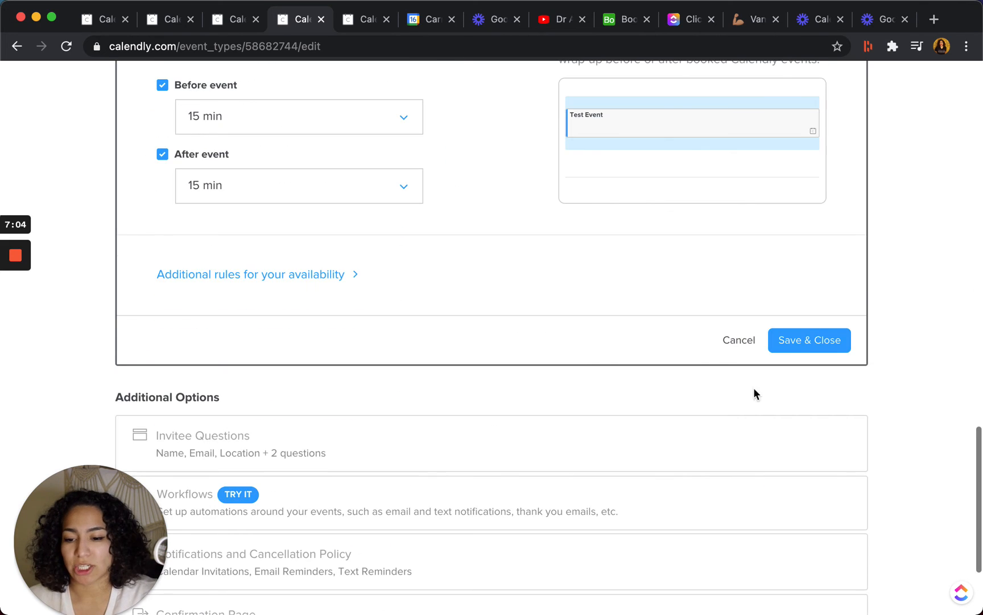
{"action": "left_click", "coordinate": [817, 338]}
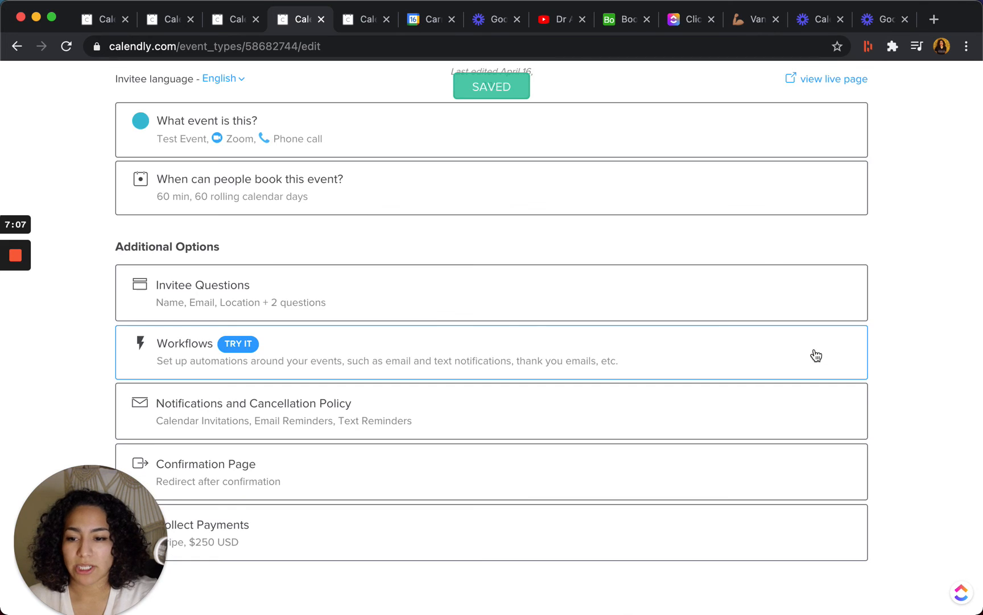
View the live booking page, choose the 2:00pm slot on Friday, April 30, and examine the invitee details form.
{"action": "scroll", "coordinate": [570, 337], "scroll_direction": "down", "scroll_amount": 2}
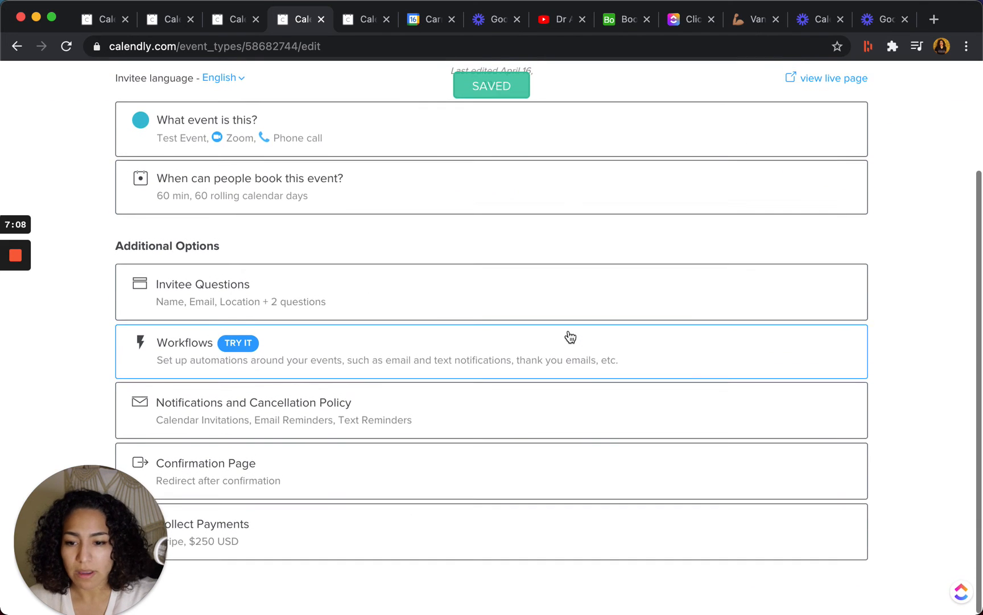
{"action": "left_click", "coordinate": [823, 81]}
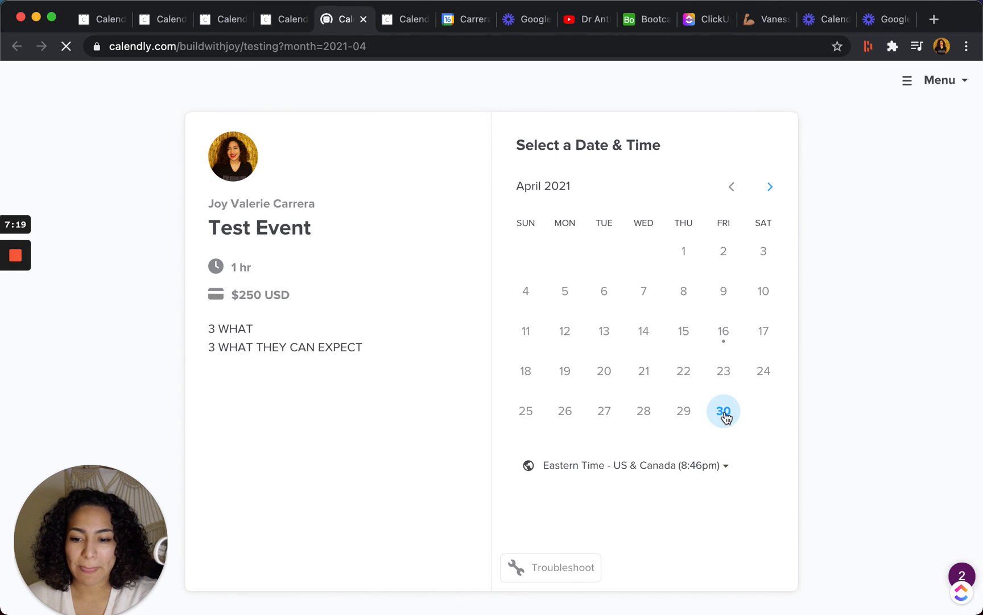
{"action": "left_click", "coordinate": [725, 413]}
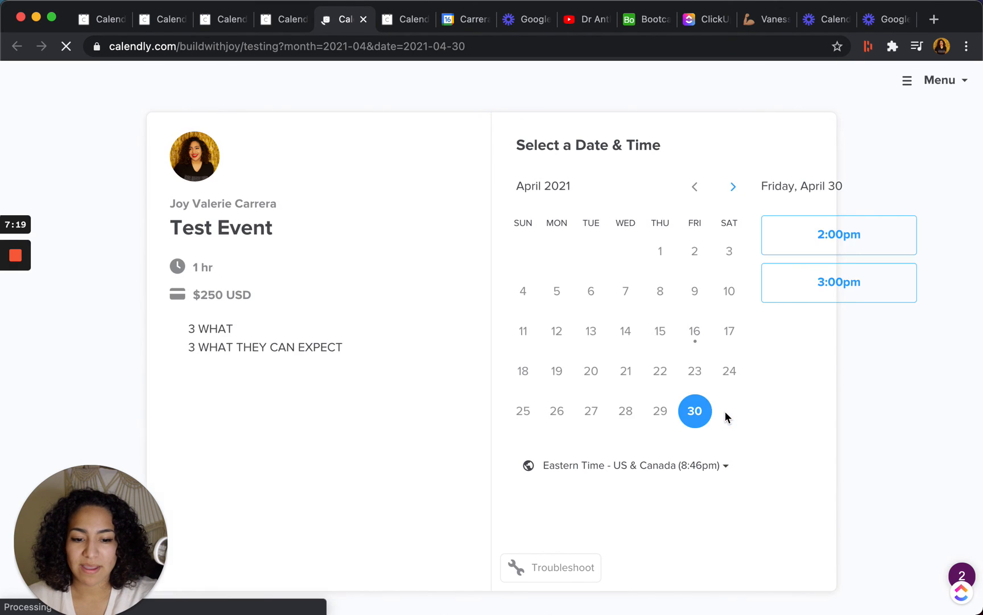
{"action": "left_click", "coordinate": [821, 242]}
{"action": "left_click", "coordinate": [820, 240]}
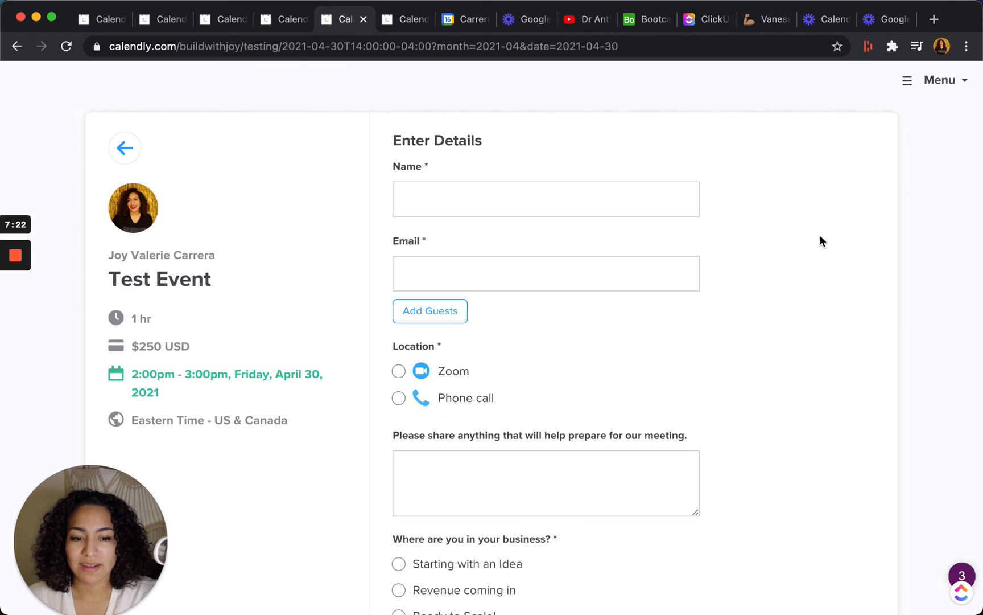
{"action": "scroll", "coordinate": [607, 336], "scroll_direction": "down", "scroll_amount": 3}
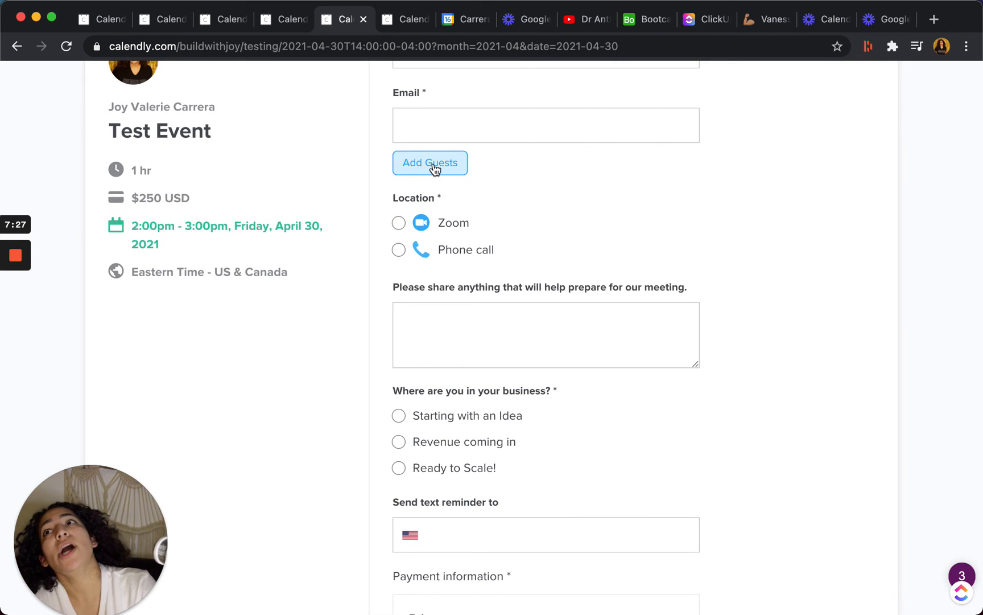
Examine the booking form's business-stage question, text reminder field and Stripe payment section, checking the name-on-card and reminder phone fields.
{"action": "scroll", "coordinate": [450, 307], "scroll_direction": "down", "scroll_amount": 2}
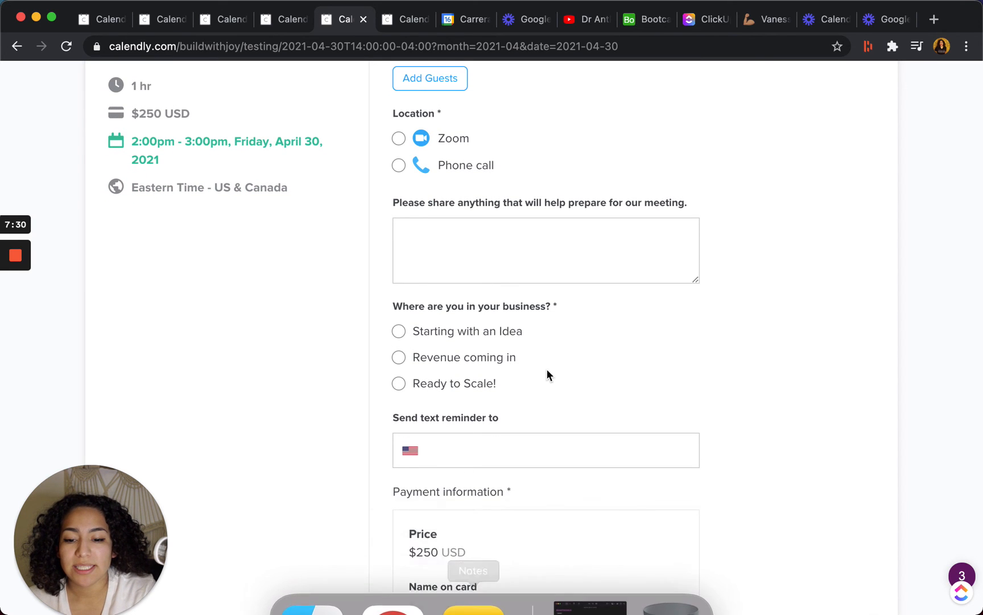
{"action": "scroll", "coordinate": [546, 370], "scroll_direction": "down", "scroll_amount": 2}
{"action": "scroll", "coordinate": [548, 374], "scroll_direction": "down", "scroll_amount": 3}
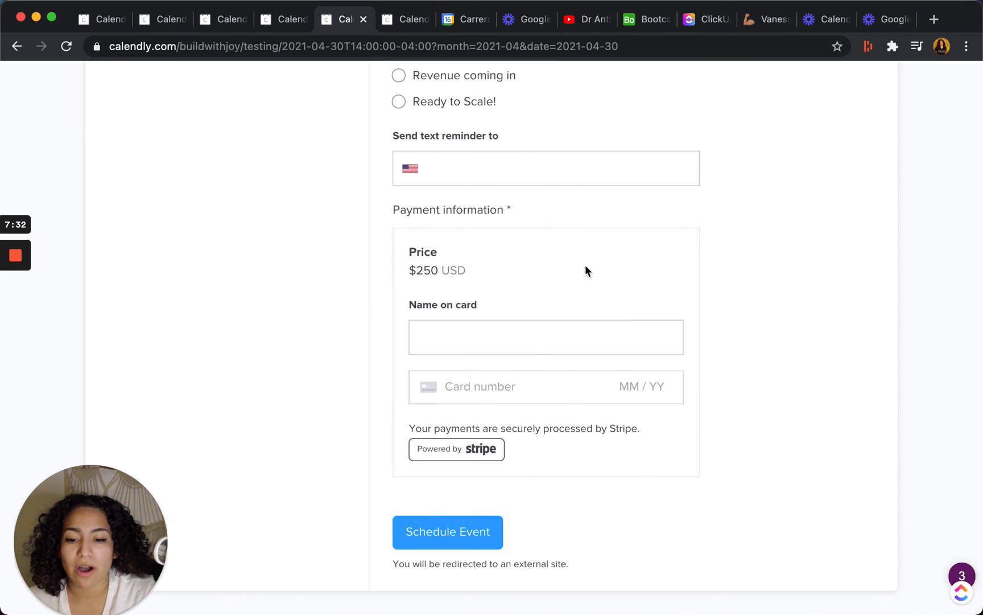
{"action": "left_click", "coordinate": [495, 343]}
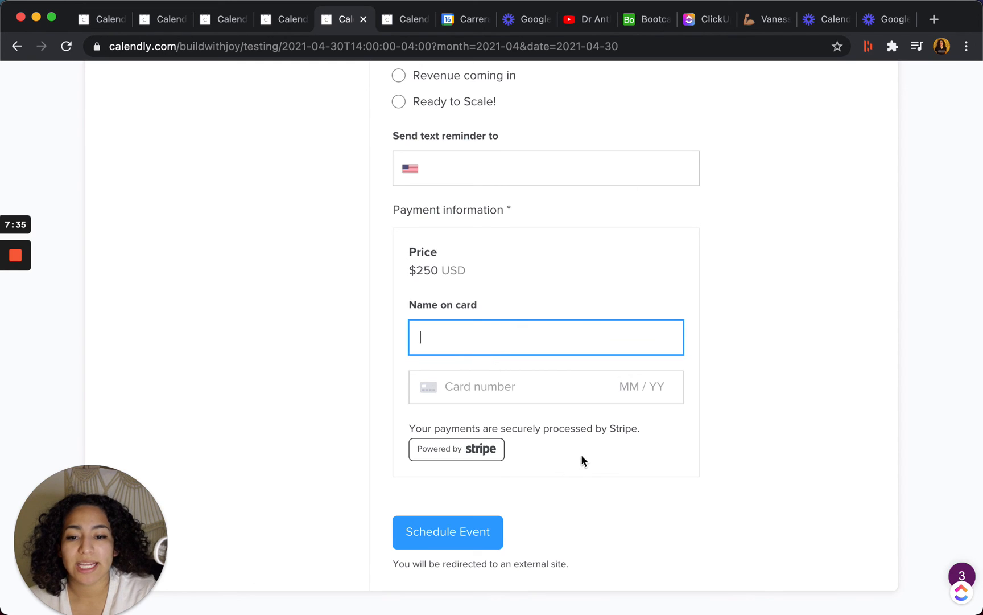
{"action": "scroll", "coordinate": [575, 250], "scroll_direction": "up", "scroll_amount": 3}
{"action": "left_click", "coordinate": [501, 269]}
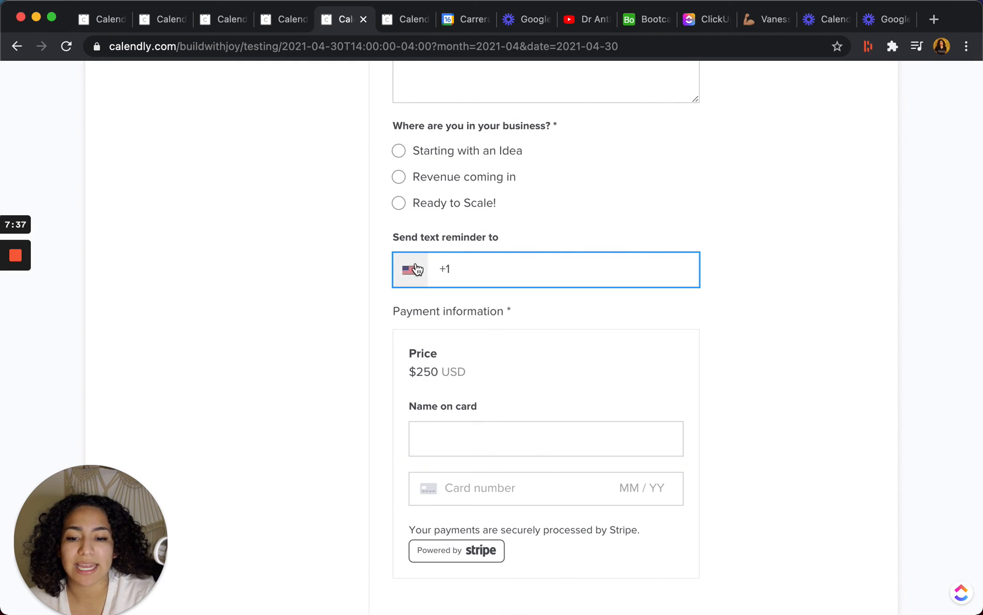
{"action": "scroll", "coordinate": [802, 323], "scroll_direction": "up", "scroll_amount": 7}
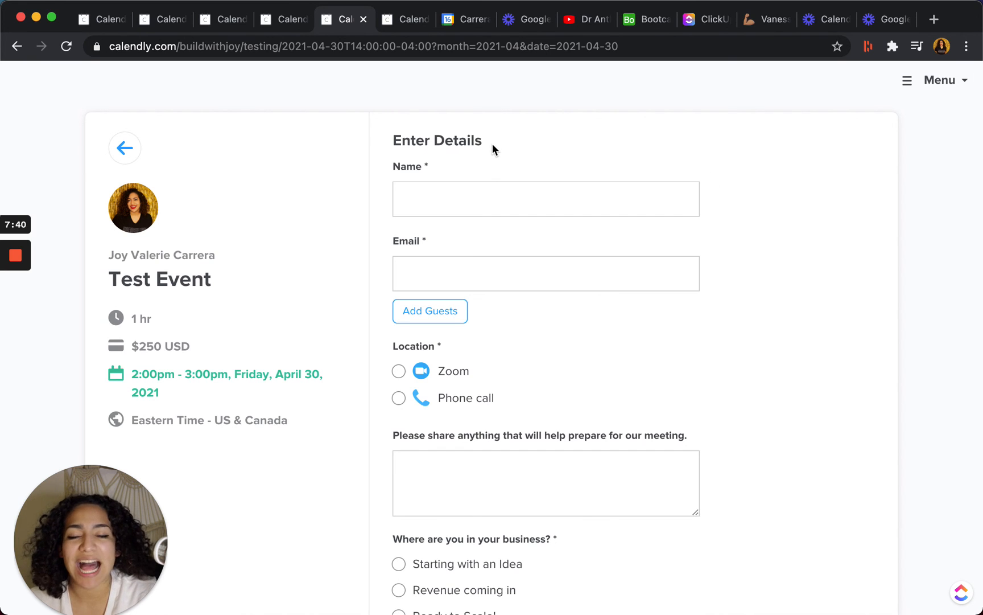
{"action": "scroll", "coordinate": [309, 262], "scroll_direction": "down", "scroll_amount": 8}
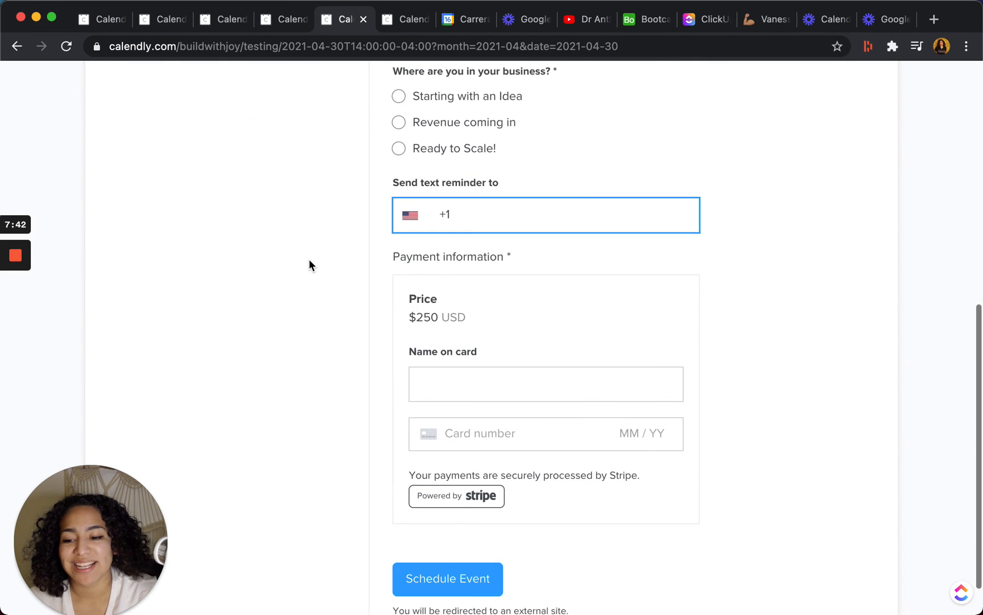
{"action": "scroll", "coordinate": [309, 262], "scroll_direction": "up", "scroll_amount": 4}
{"action": "scroll", "coordinate": [306, 265], "scroll_direction": "down", "scroll_amount": 4}
{"action": "scroll", "coordinate": [596, 340], "scroll_direction": "up", "scroll_amount": 9}
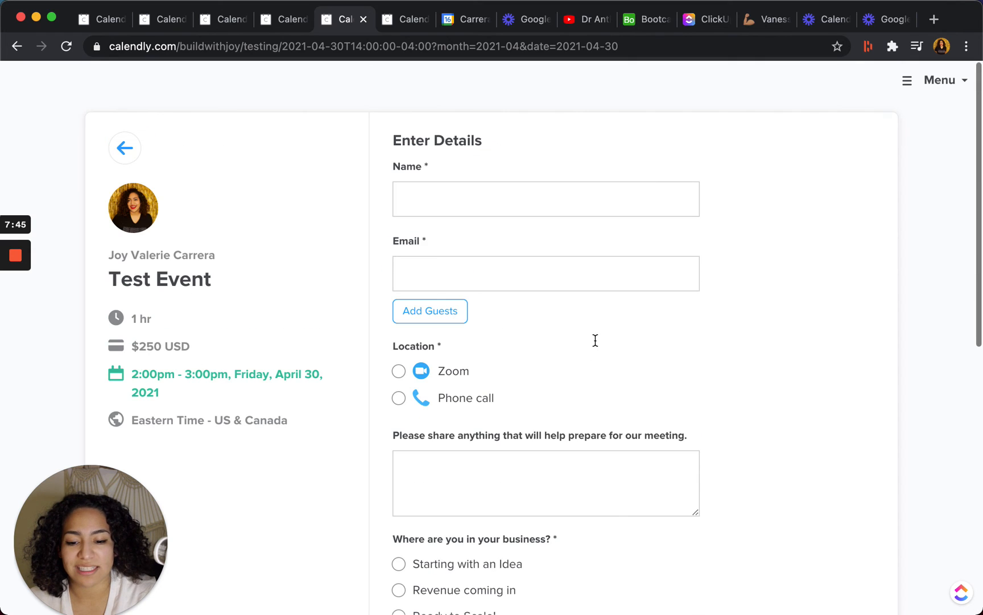
{"action": "mouse_move", "coordinate": [2, 262]}
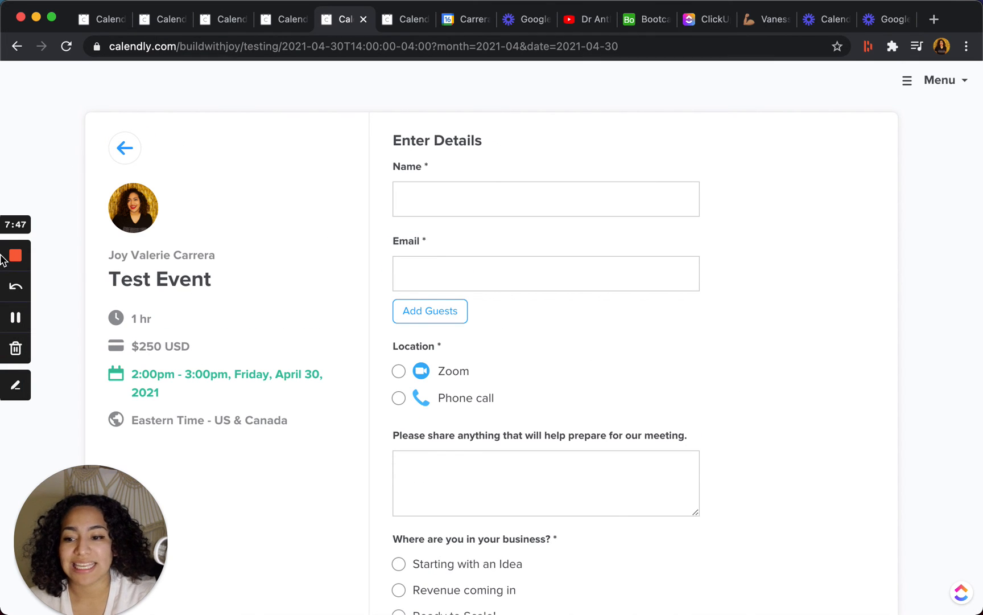